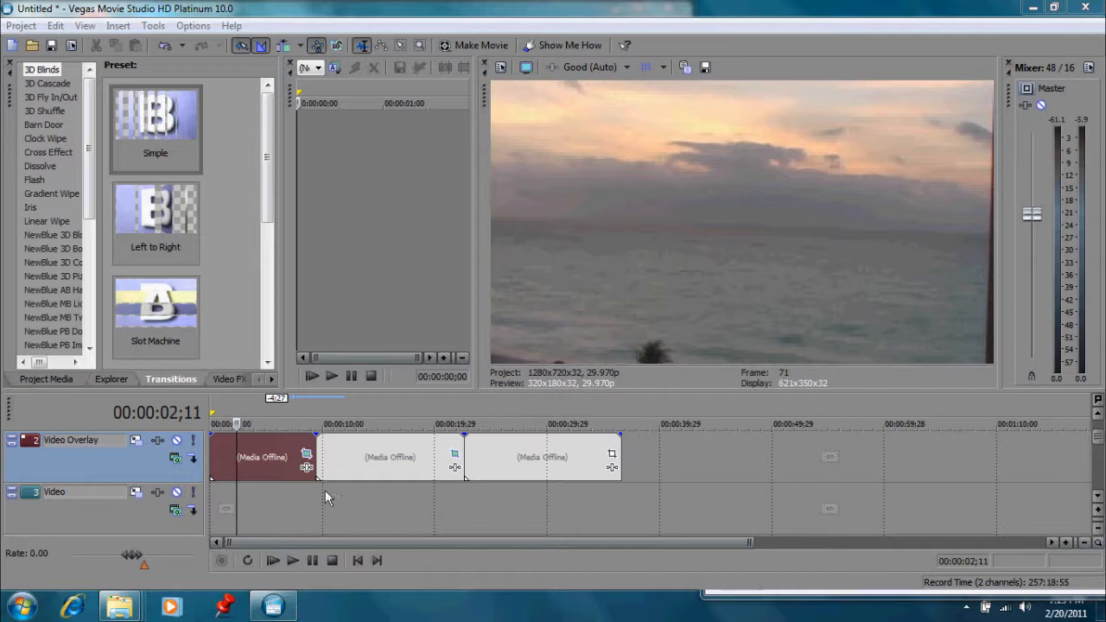
- Preview frames from the three clips on the Video Overlay track, returning to the first clip
click(269, 467)
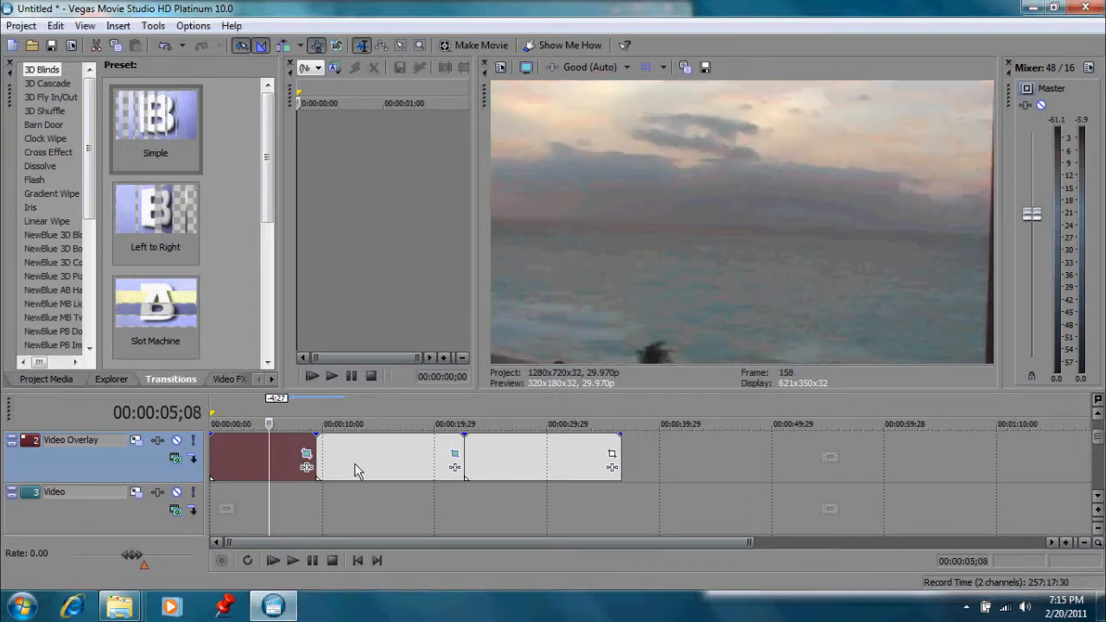
click(353, 463)
click(485, 448)
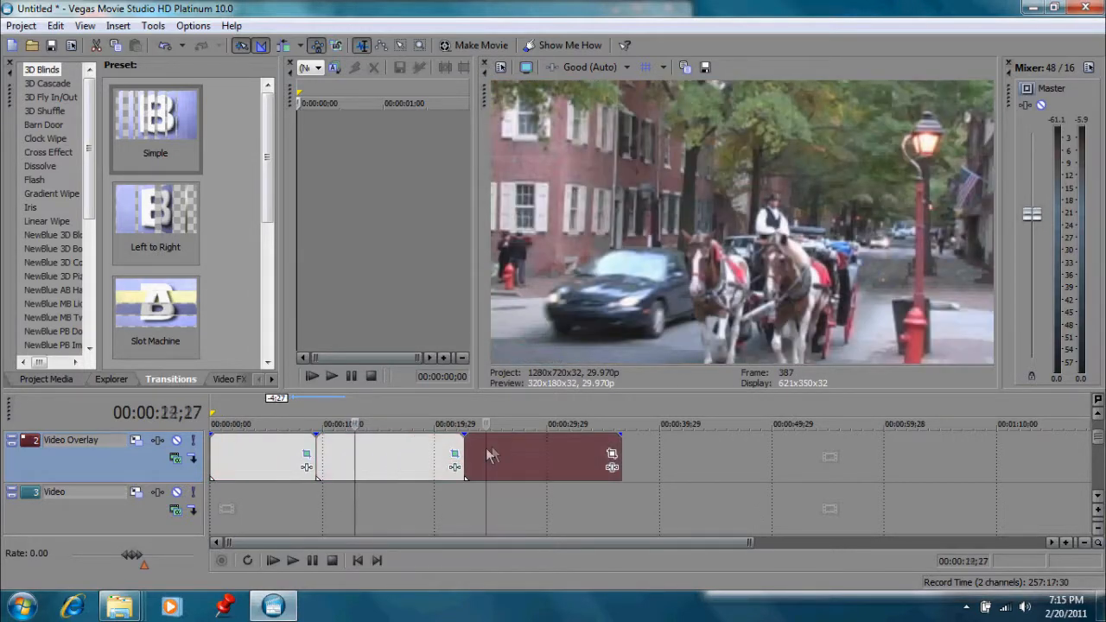
click(272, 473)
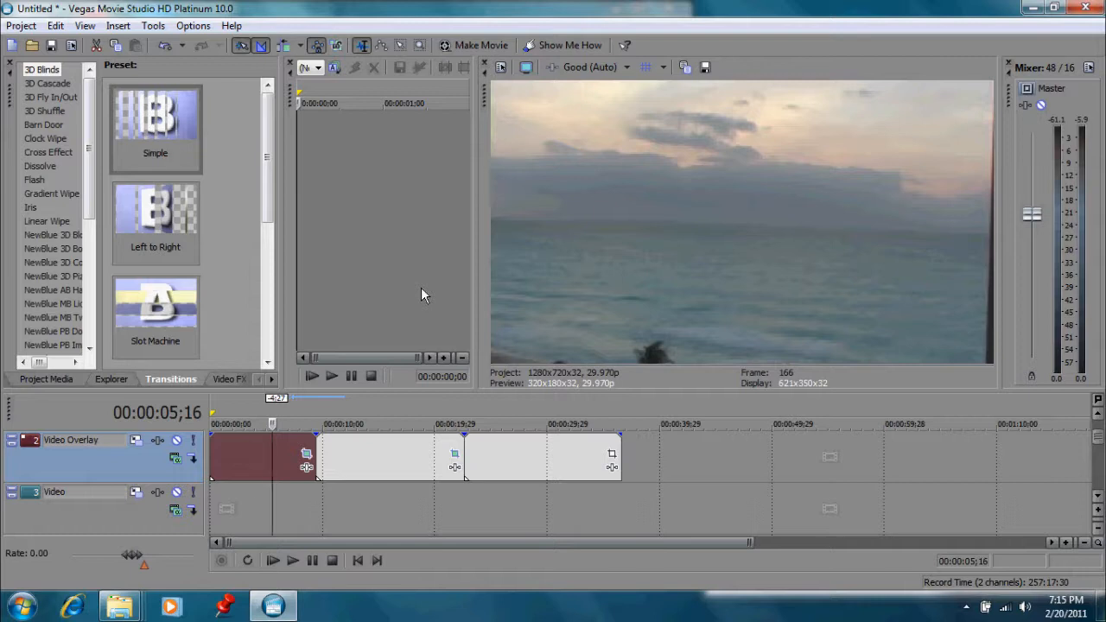
- Choose Microsoft Sound Mapper as the audio device type in the program preferences
click(193, 25)
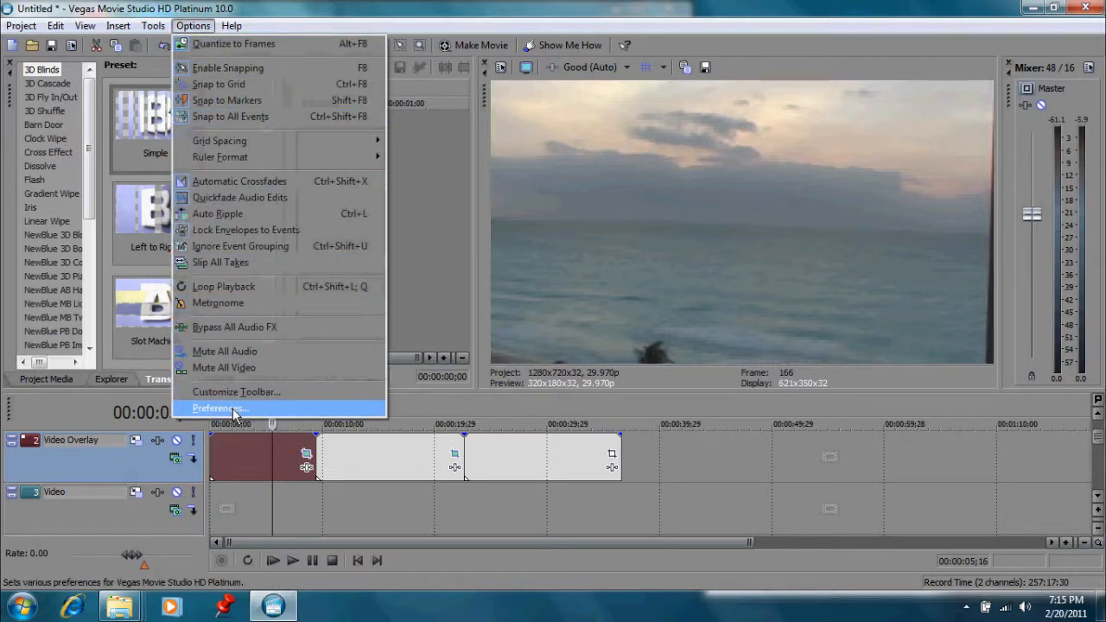
click(232, 414)
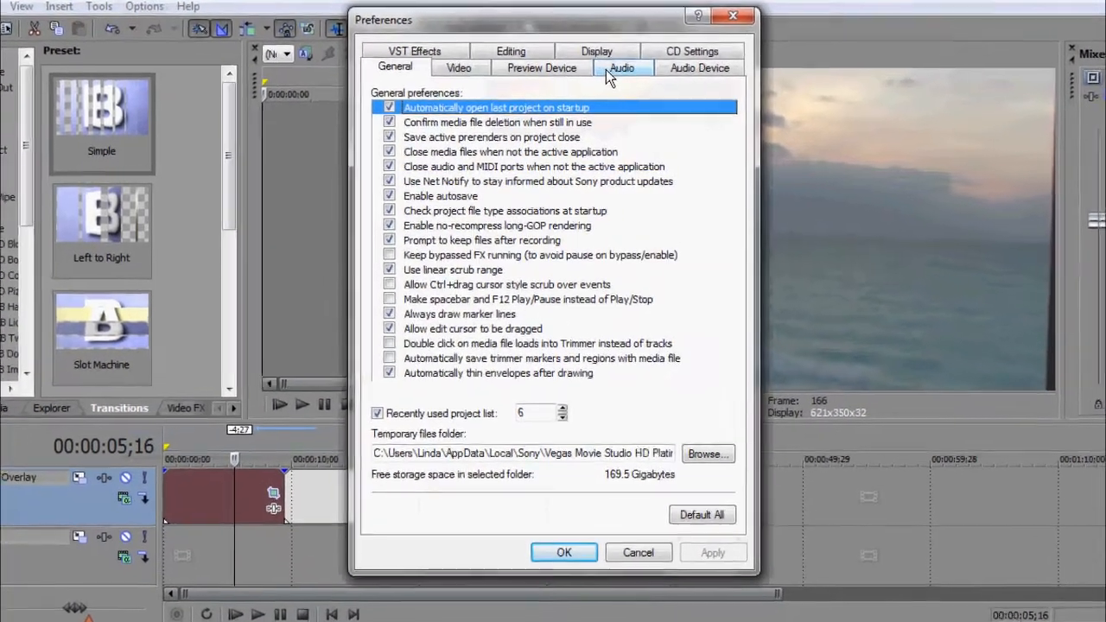
click(609, 80)
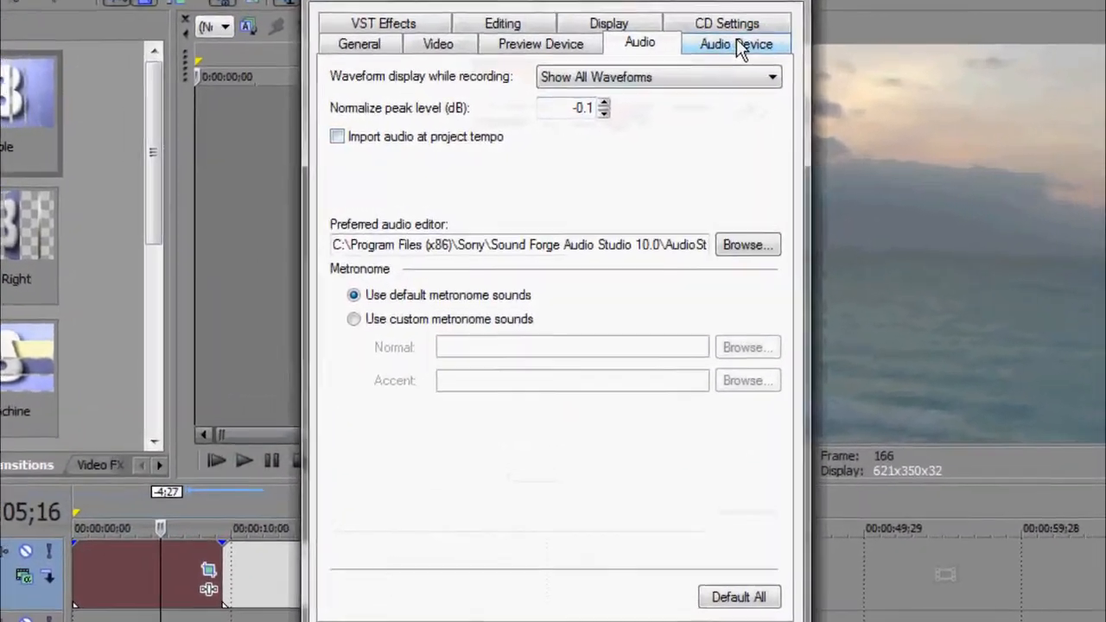
click(715, 60)
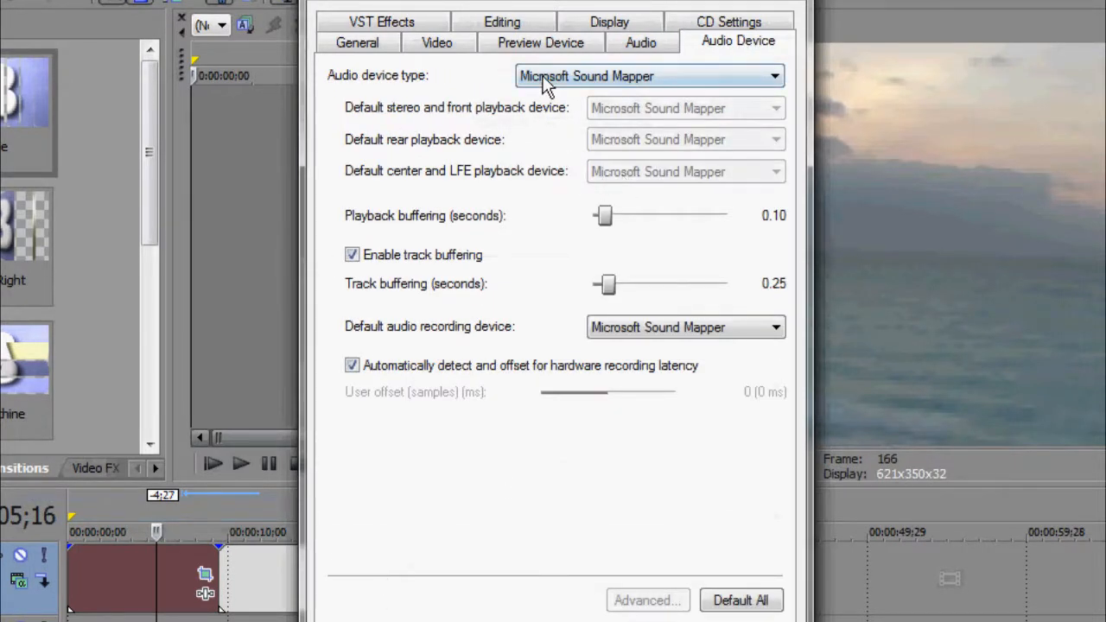
click(624, 79)
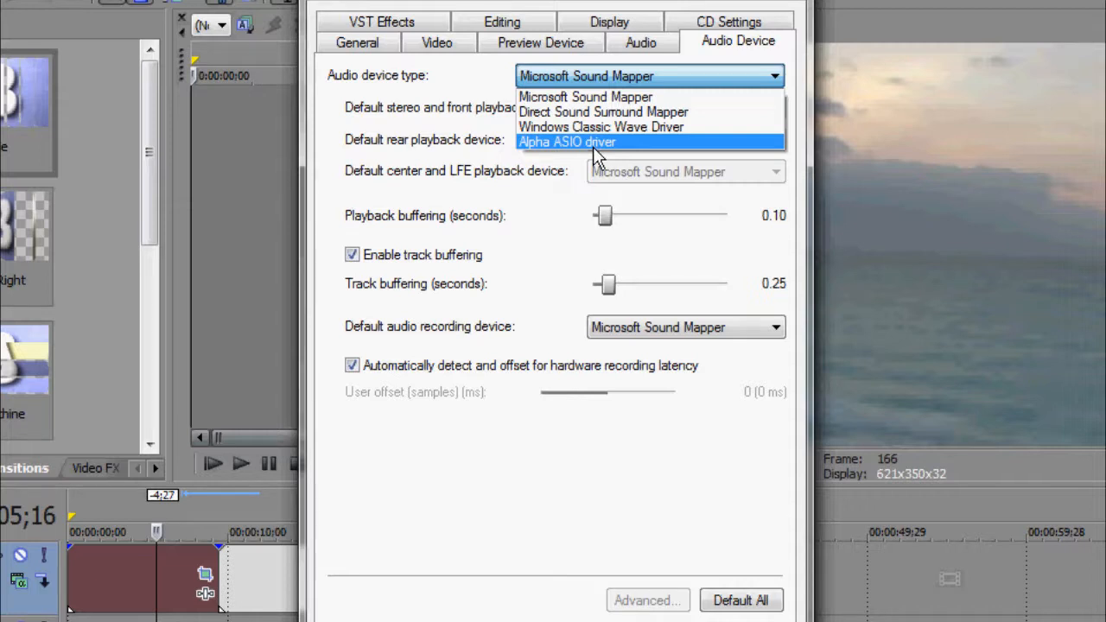
click(593, 101)
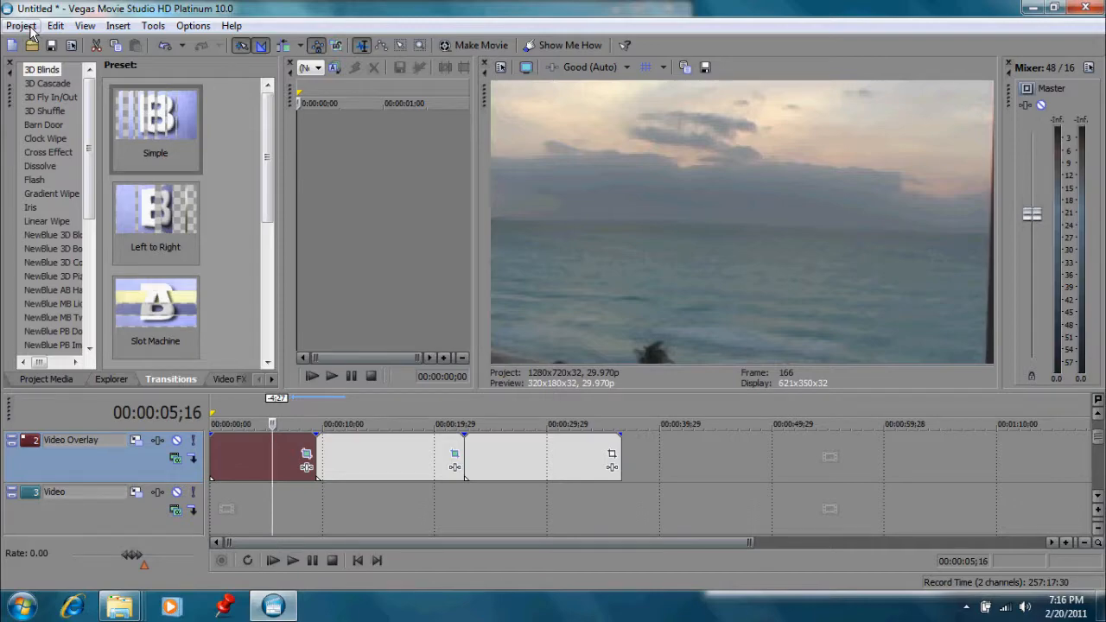
- Review the project's audio properties, including bus mode, sample rate, bit depth and resample quality, and accept them
click(26, 25)
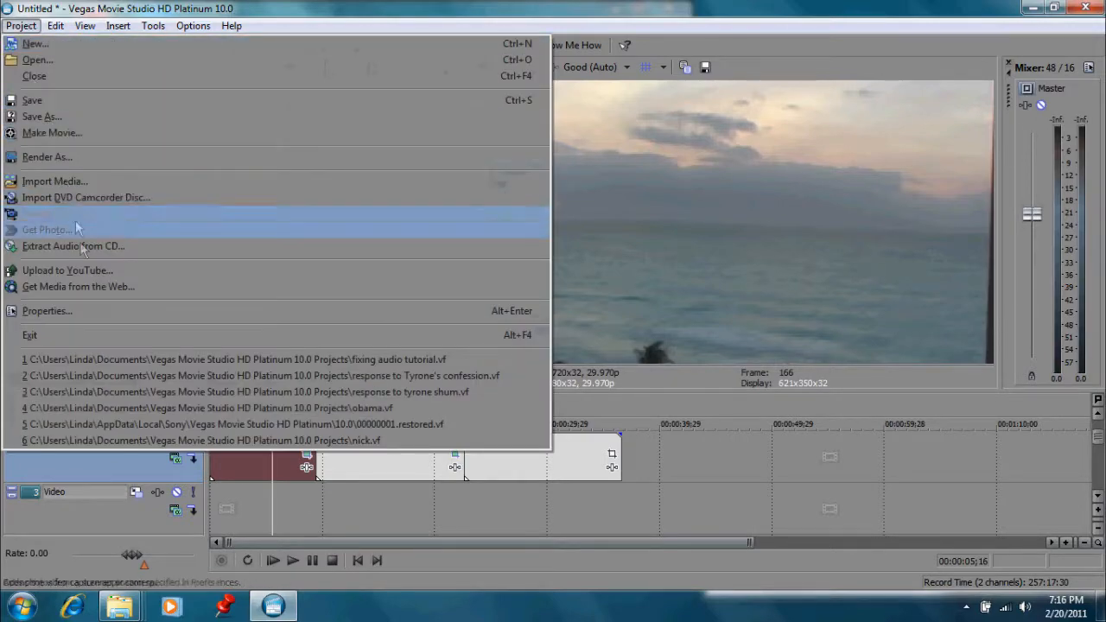
click(84, 310)
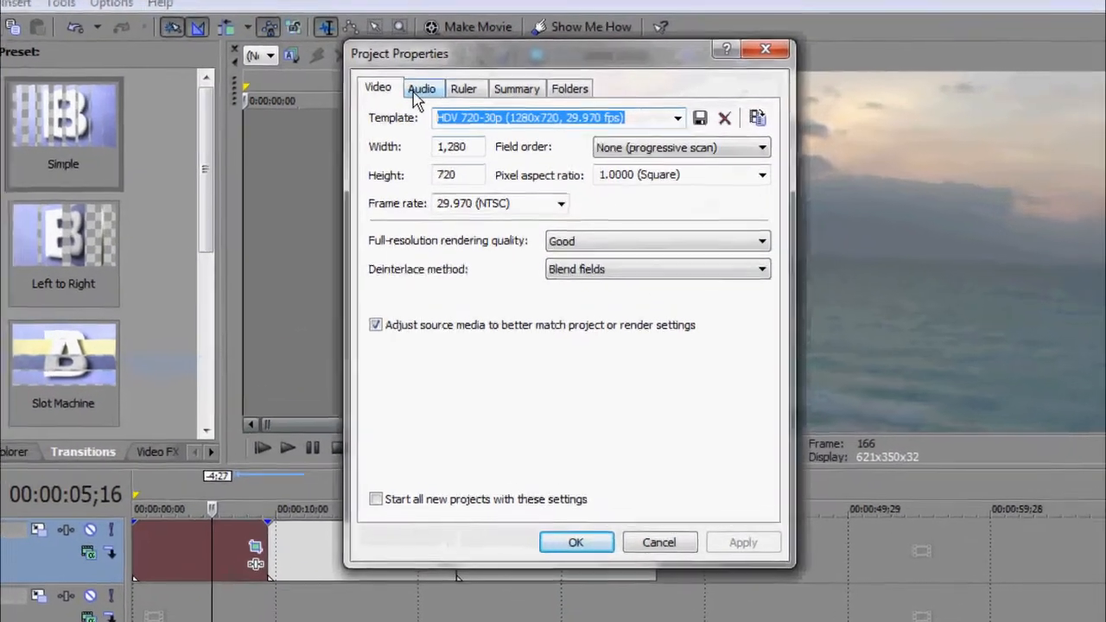
click(436, 92)
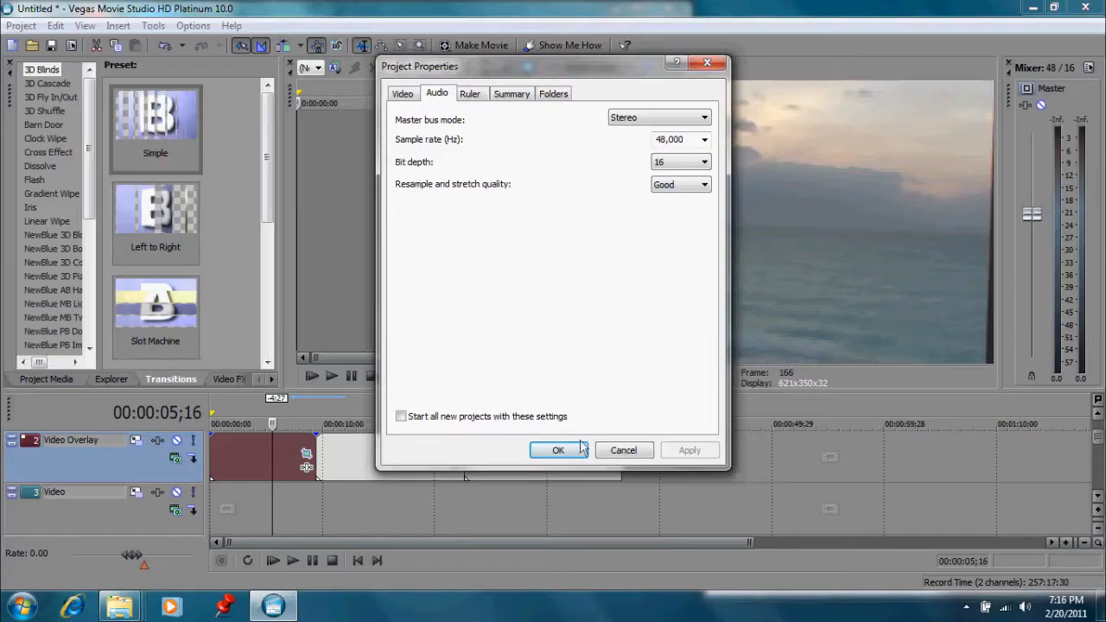
click(562, 451)
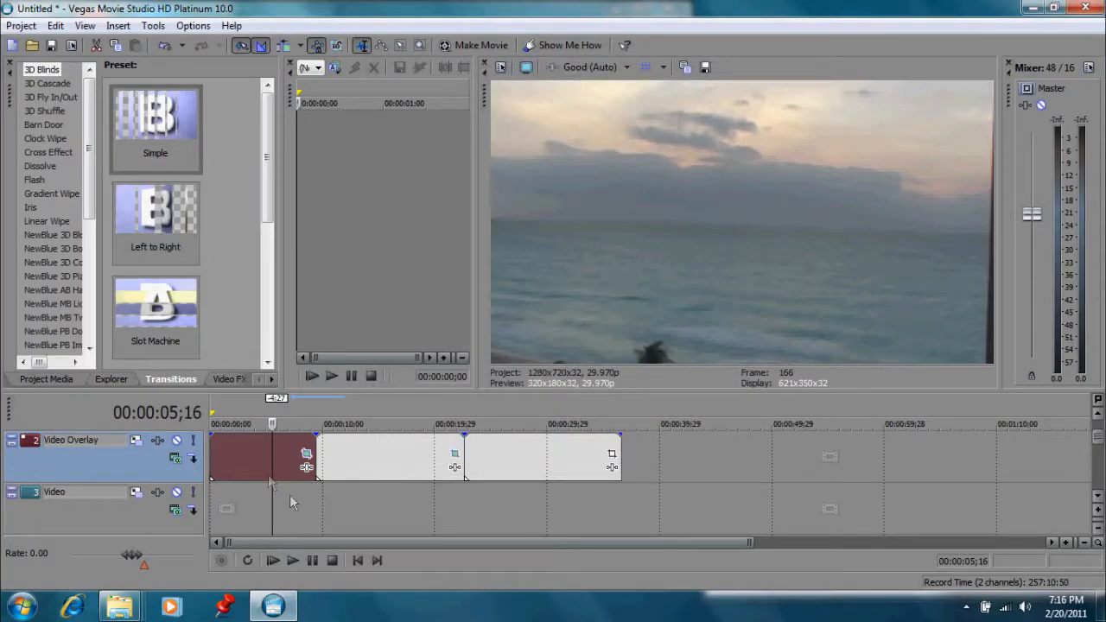
- Return the cursor to the project start and arm the Voice track for recording
click(358, 559)
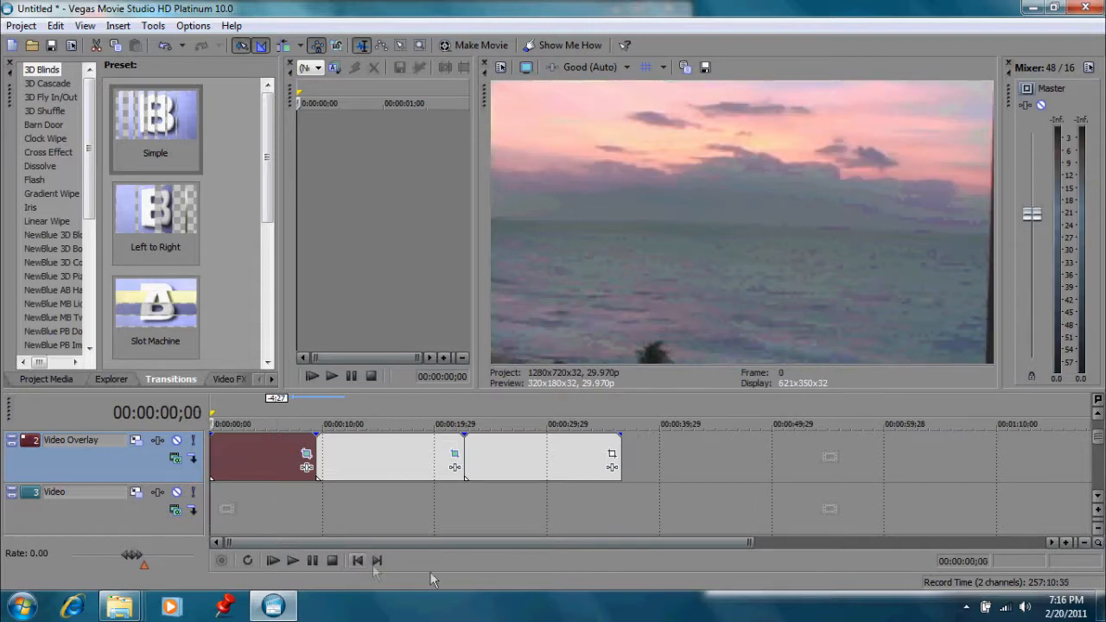
click(1098, 497)
click(1098, 497)
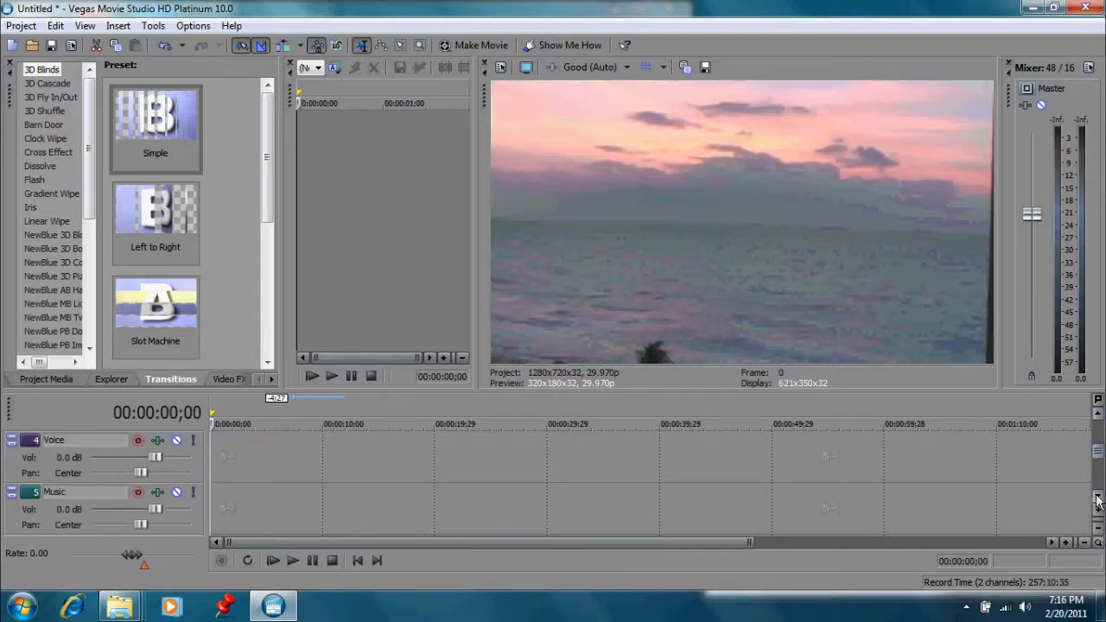
click(15, 469)
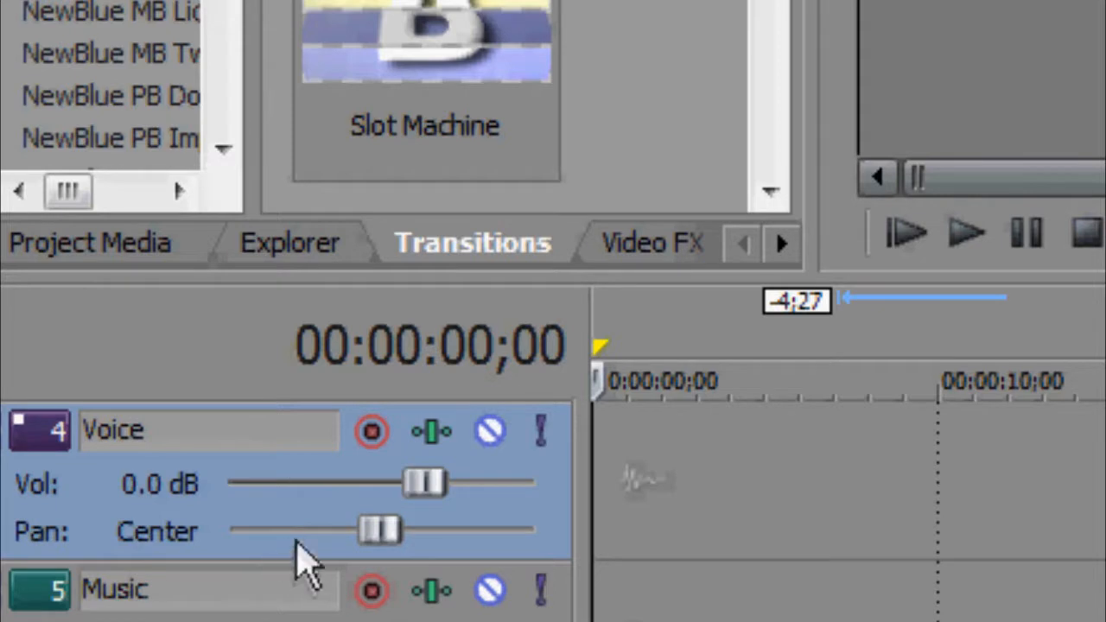
click(375, 443)
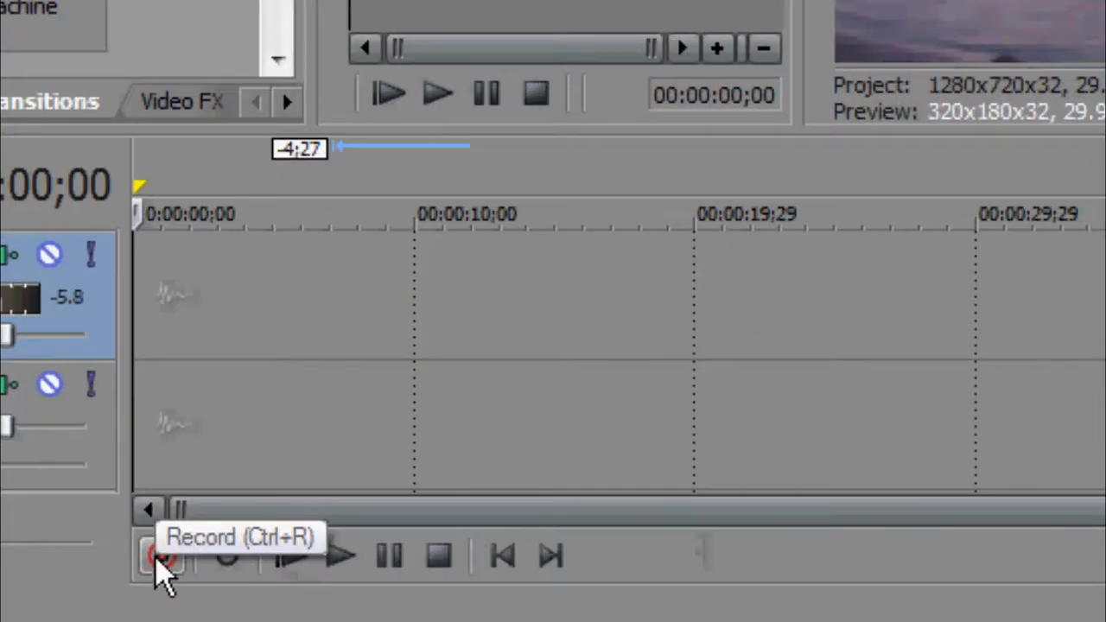
- Record a short trial take on the Voice track and delete its recorded file, Voice - 1.wav
click(169, 558)
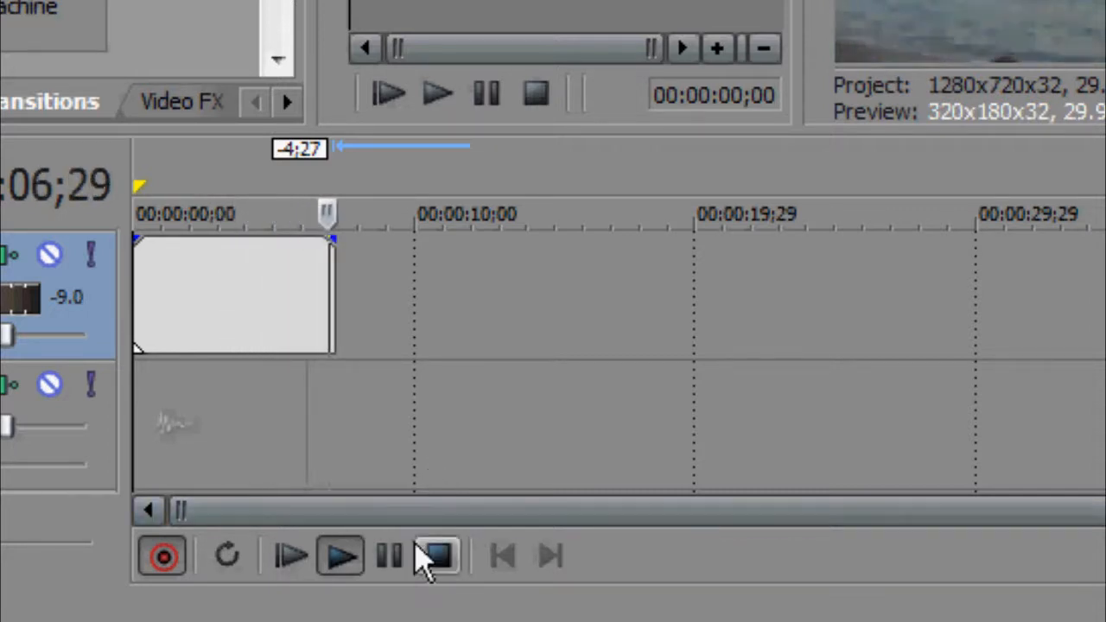
click(439, 555)
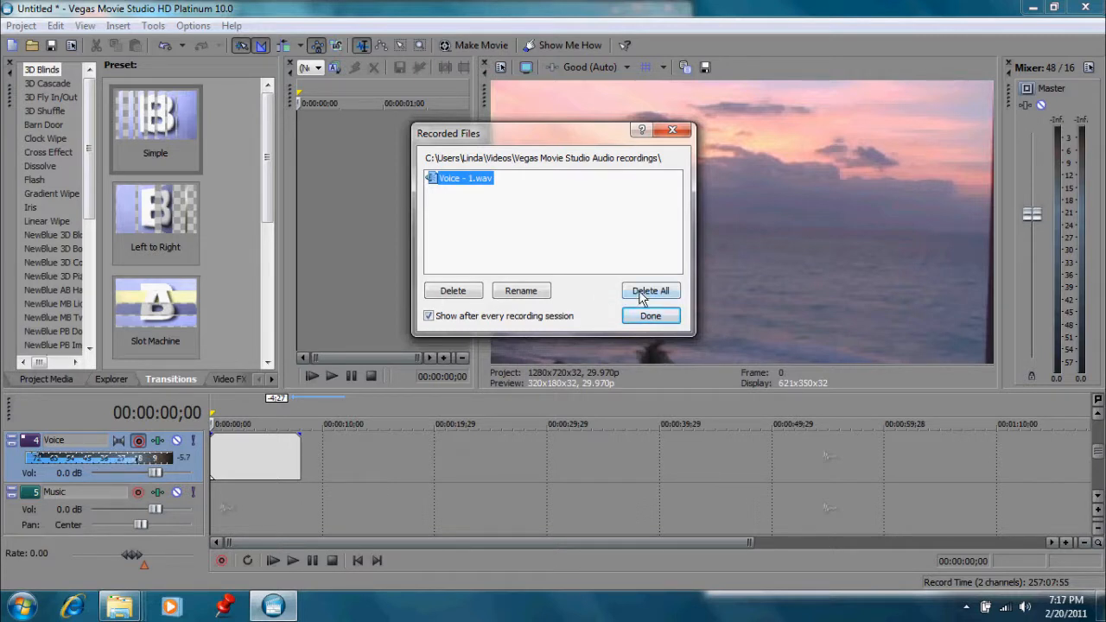
click(465, 291)
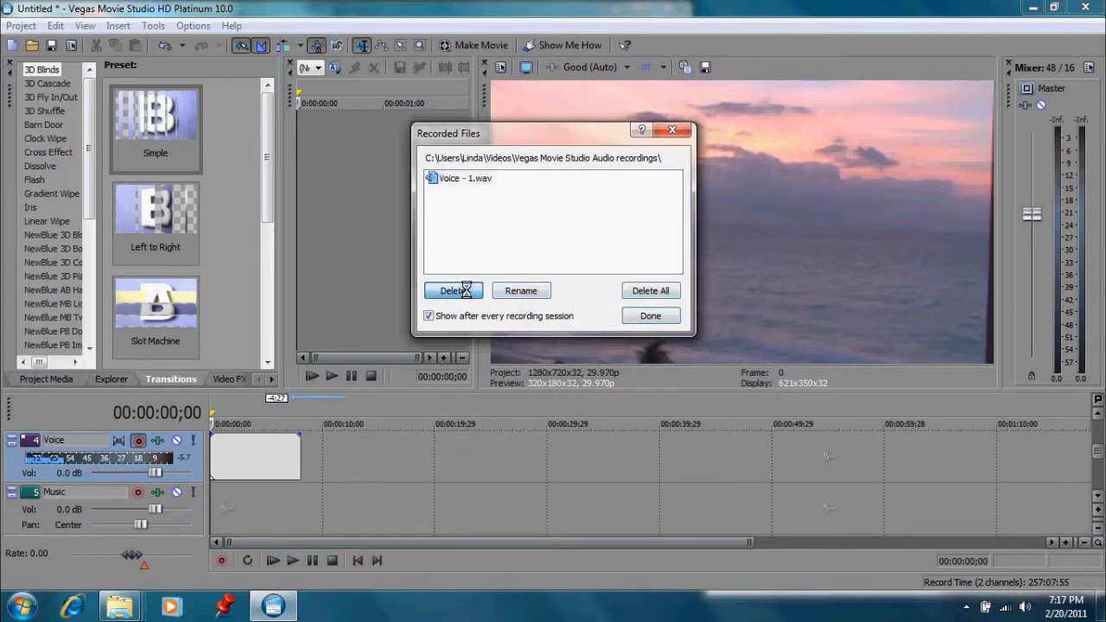
click(599, 262)
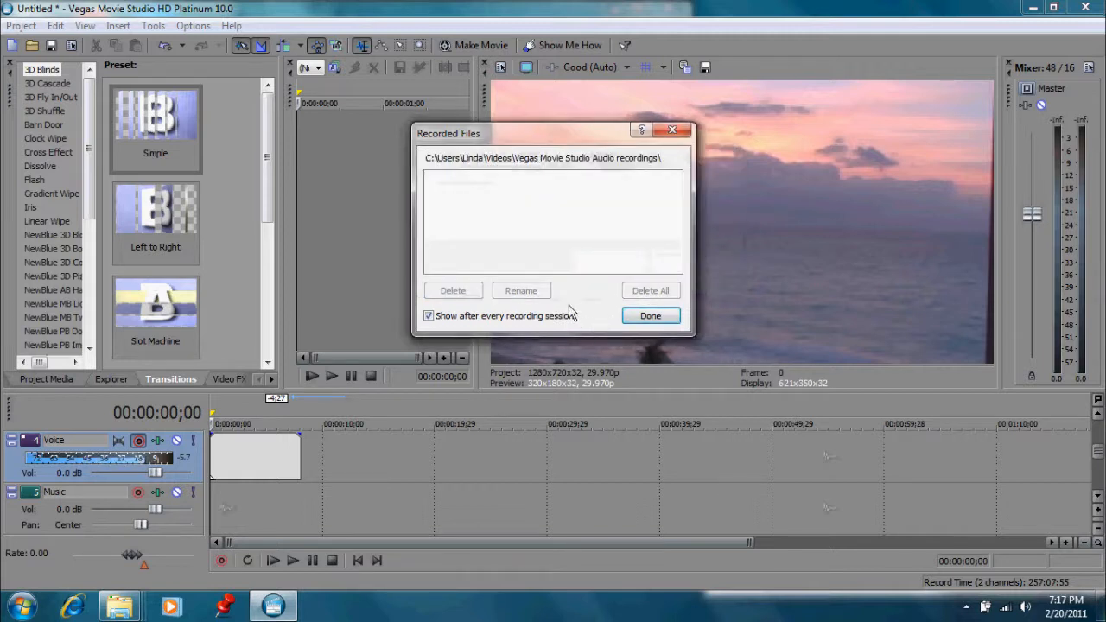
click(649, 317)
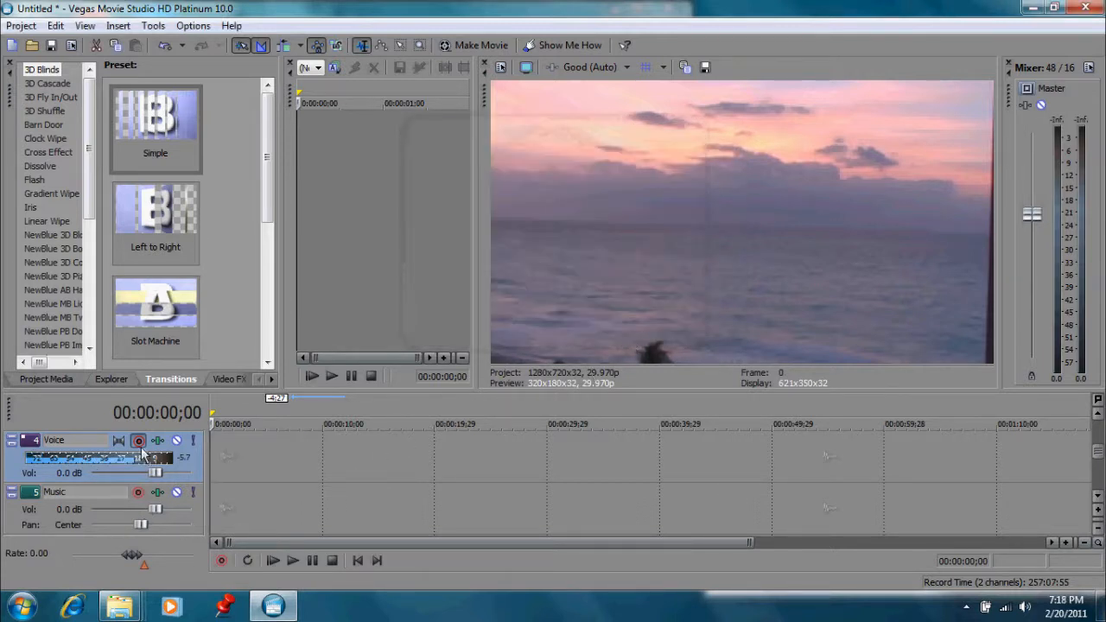
- Record a narration take of about 17 seconds on the Voice track, keep its file and disarm the track
click(222, 560)
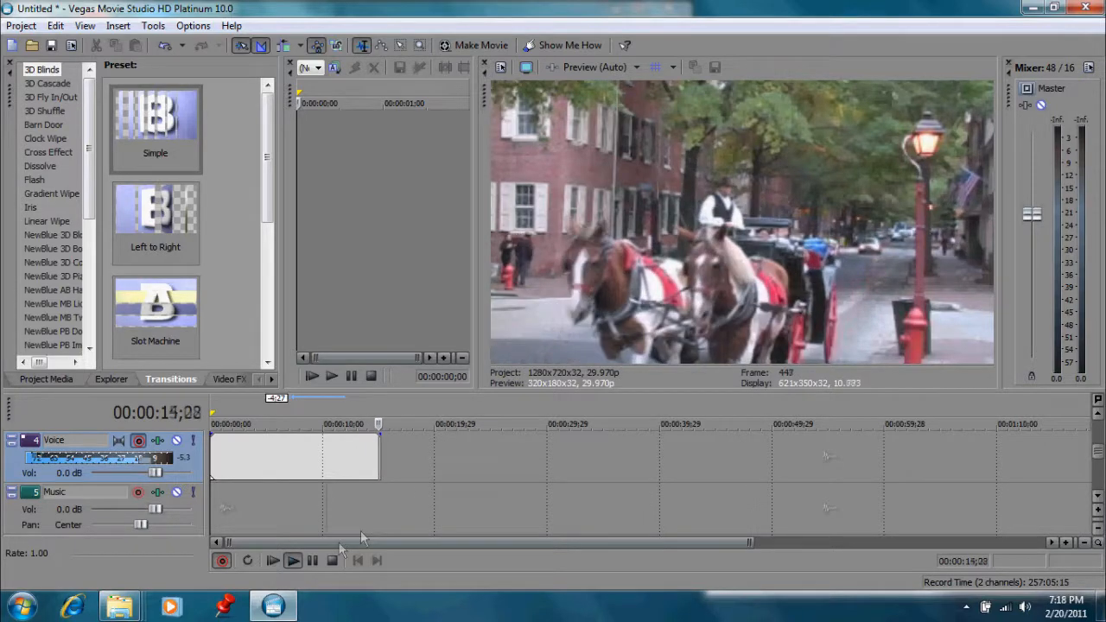
click(332, 560)
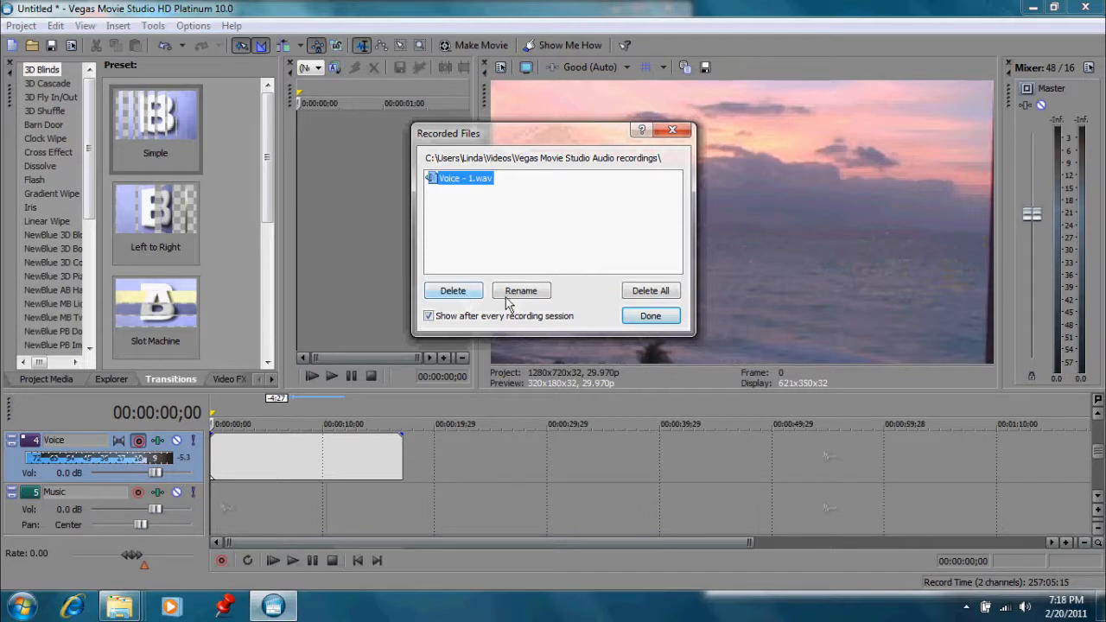
click(643, 318)
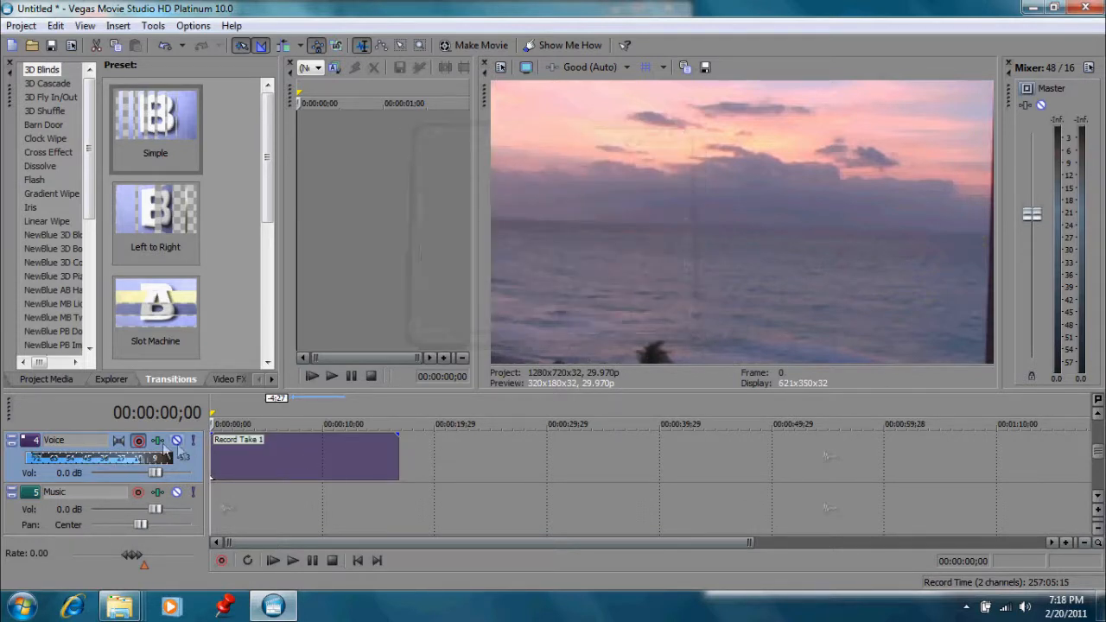
click(138, 440)
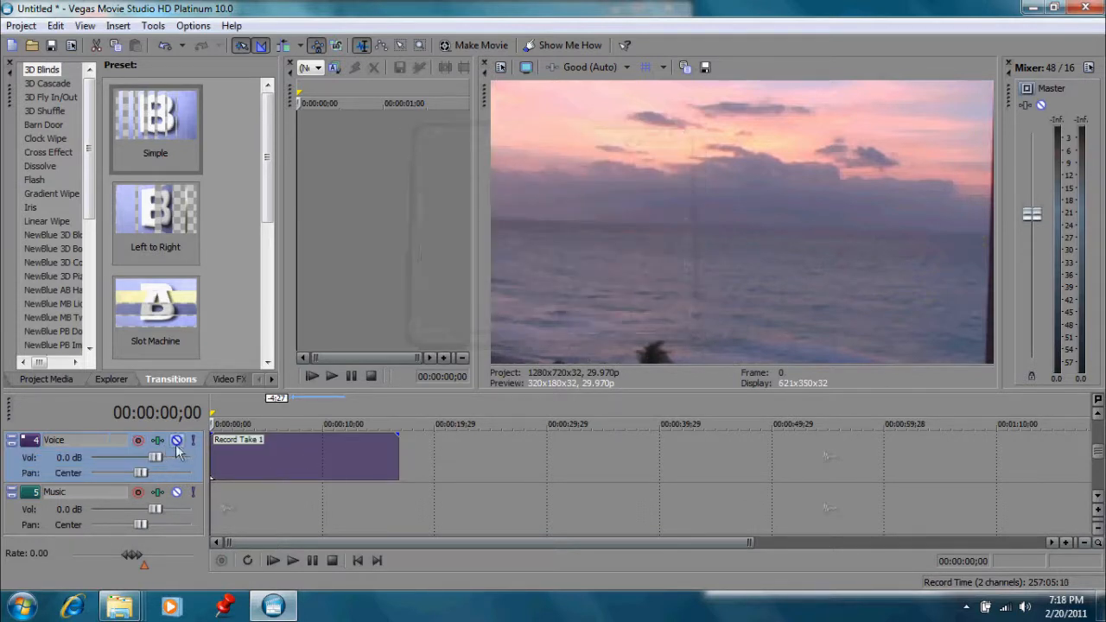
- Play back the beginning of the recorded voice take and look through the clip's available commands
click(297, 560)
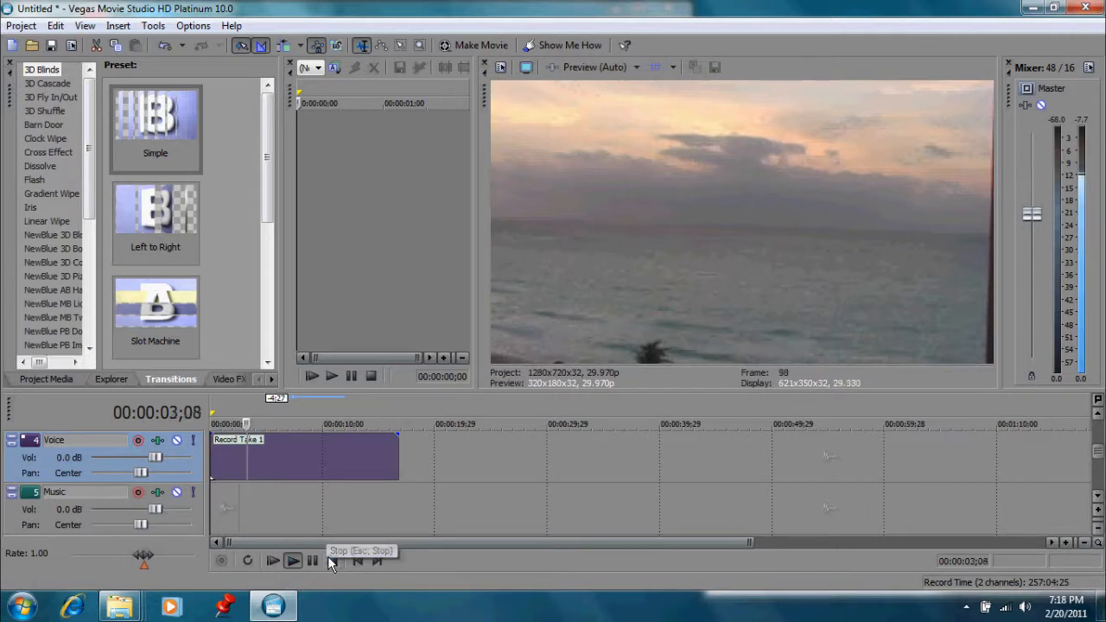
click(331, 560)
right_click(292, 462)
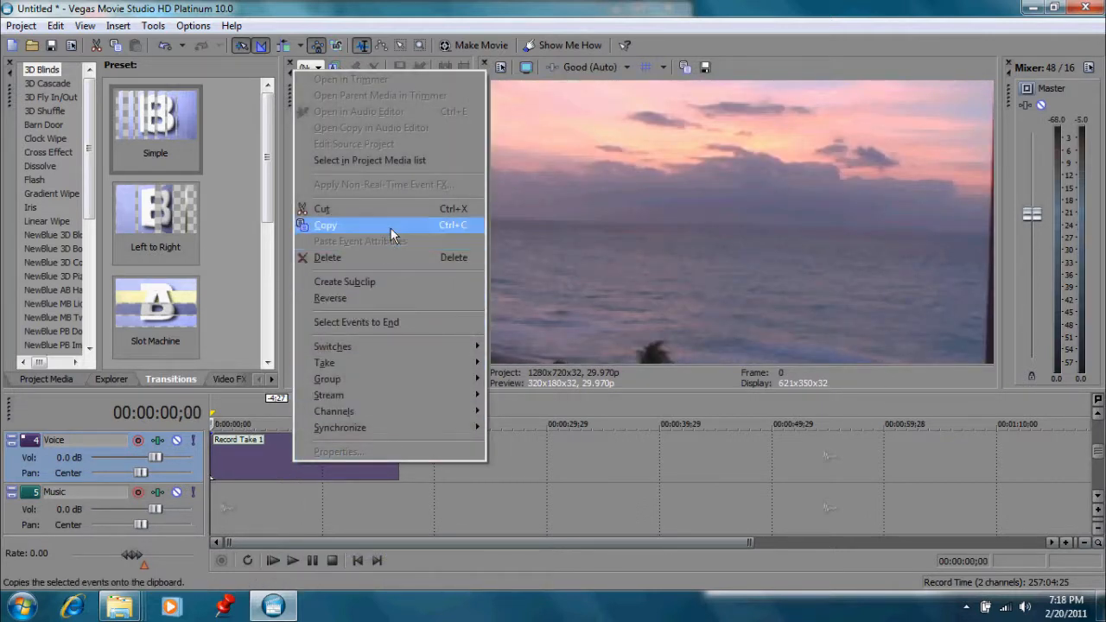
click(264, 473)
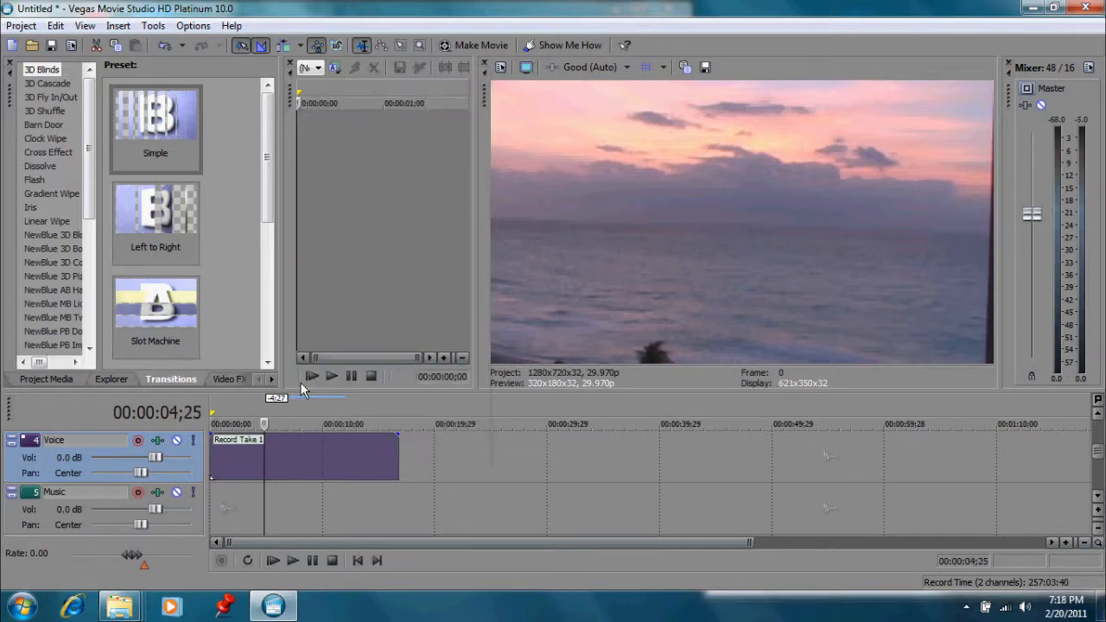
- Check which preferred audio editor is set in the audio preferences and accept the settings
click(205, 31)
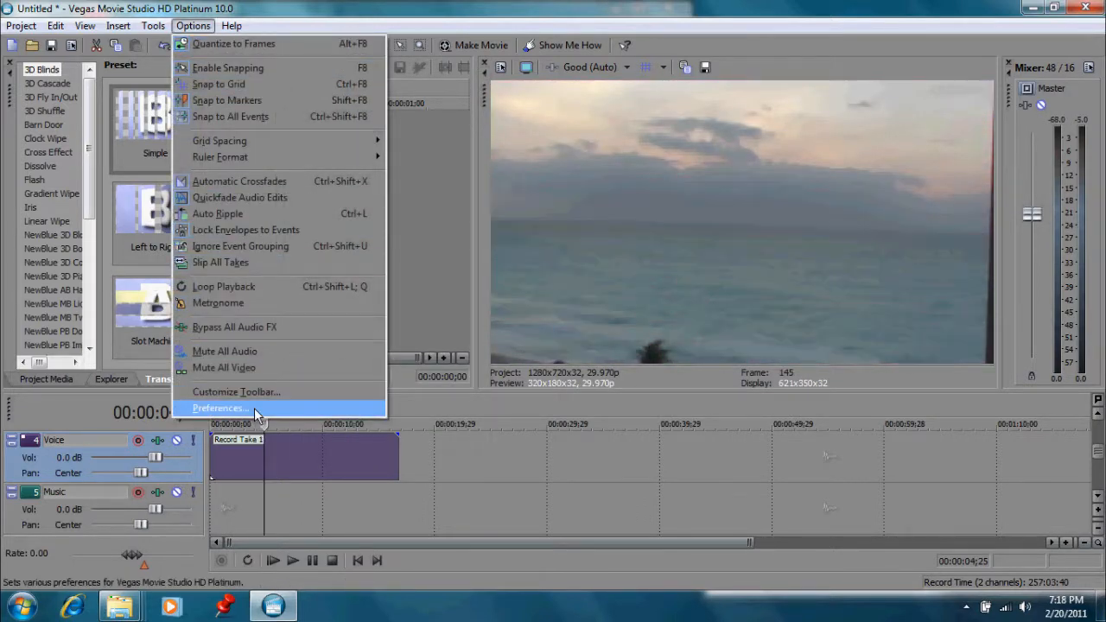
click(254, 407)
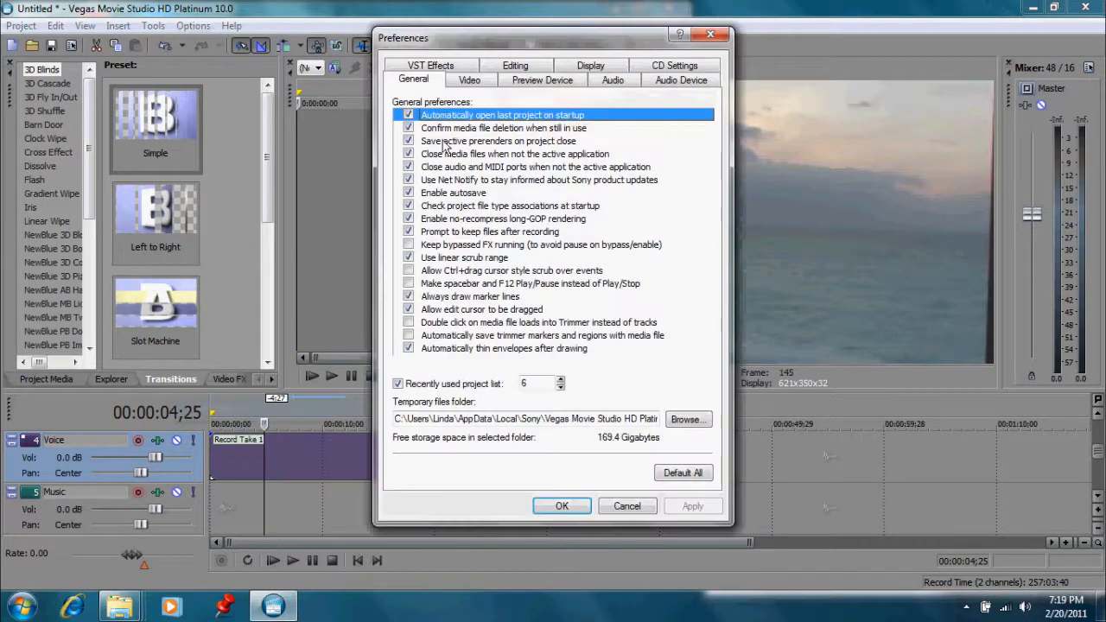
click(596, 83)
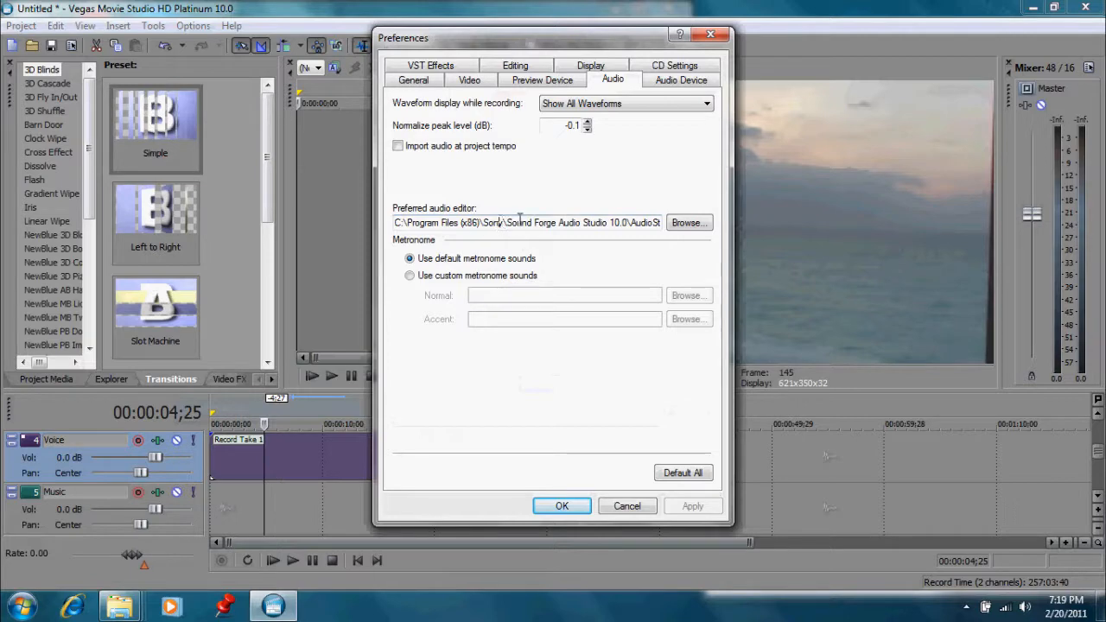
click(561, 506)
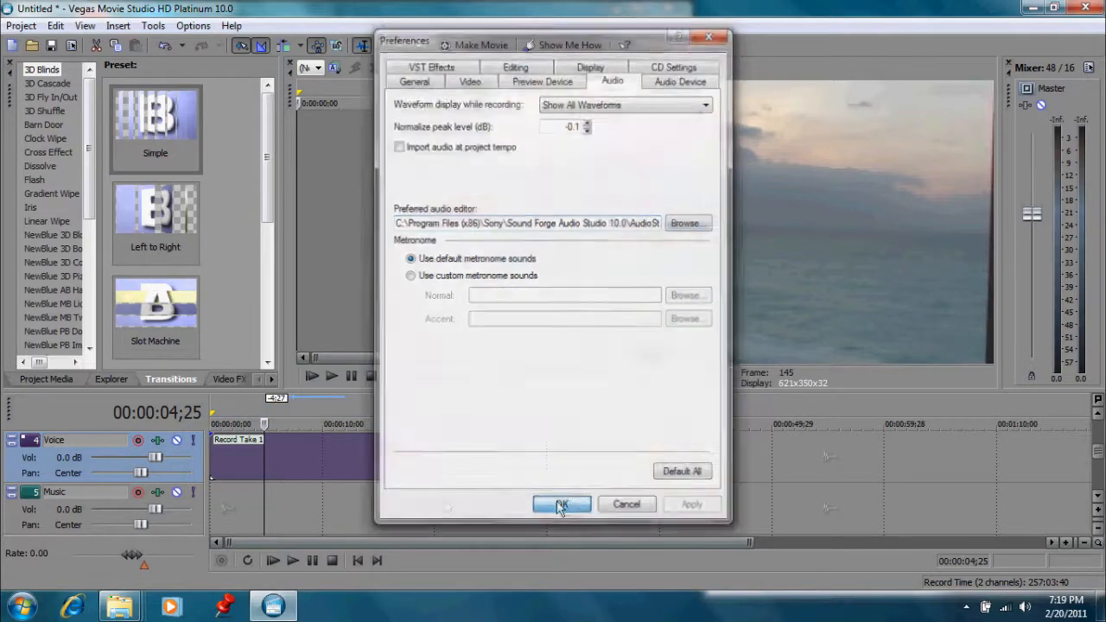
- Open the recorded take from the Voice track in the audio editor, Sound Forge Audio Studio
right_click(305, 455)
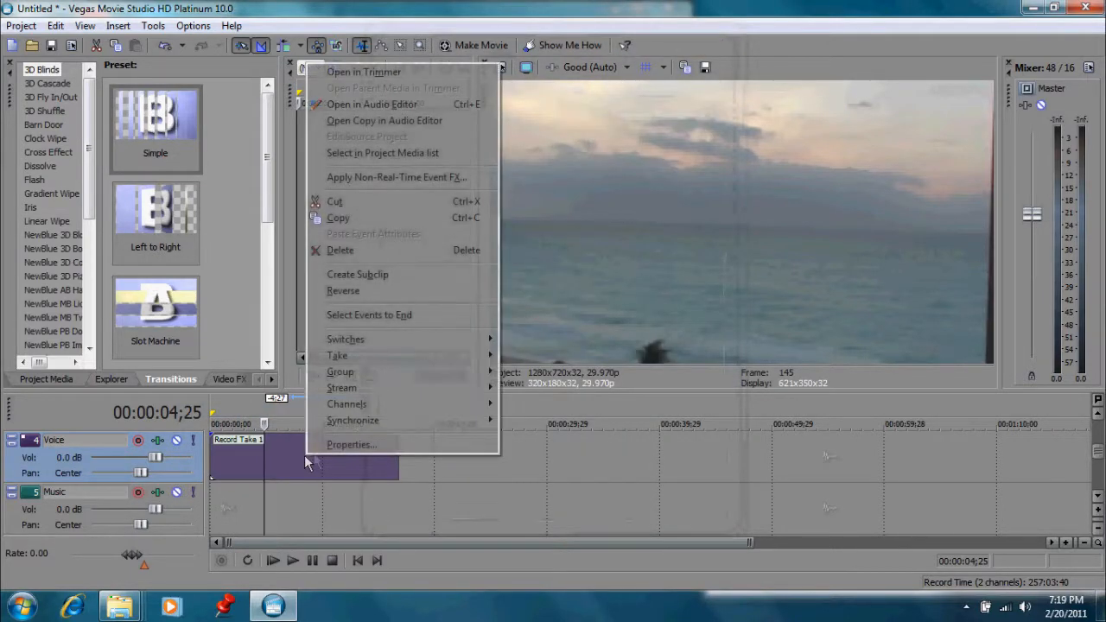
click(342, 105)
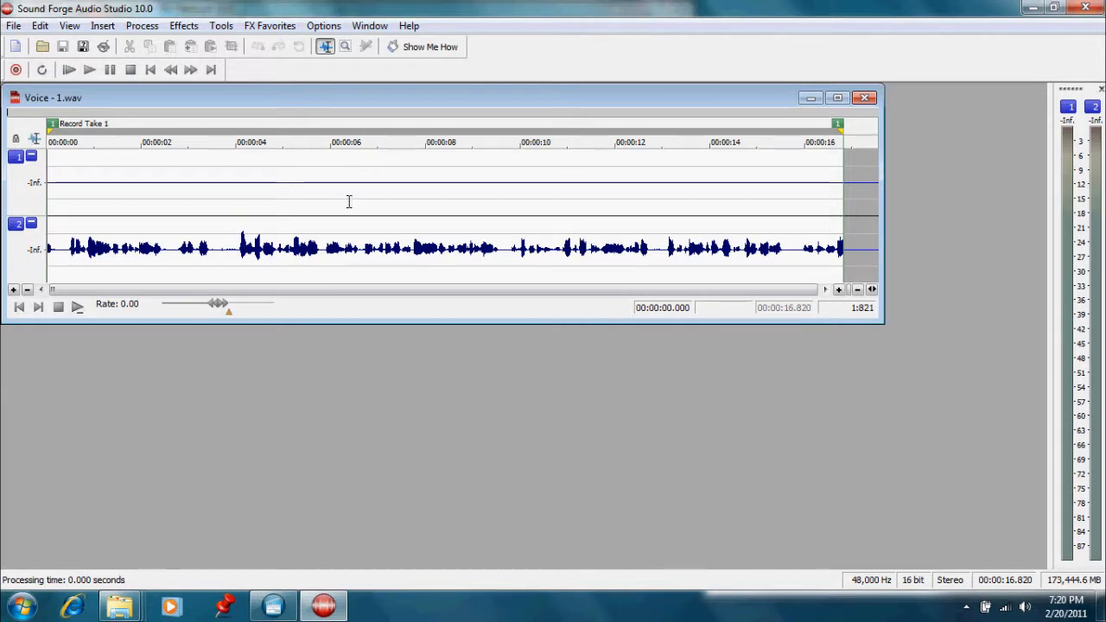
- Raise the volume of the voice recording by about 10.24 dB and dismiss the Sound devices dialog without changes
click(142, 25)
click(172, 271)
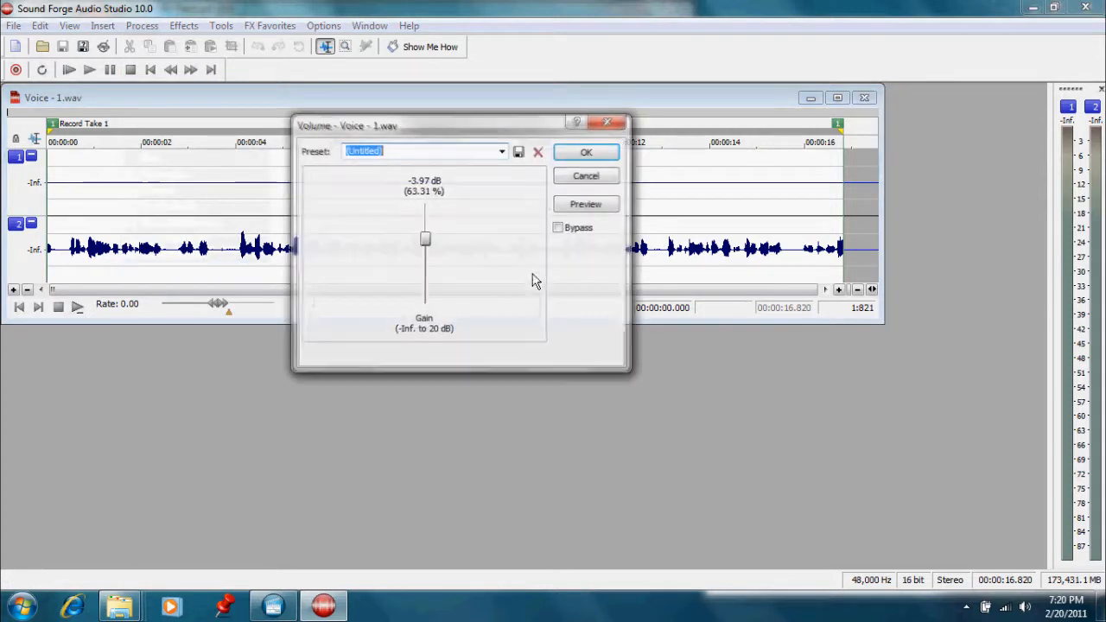
drag(429, 247, 425, 222)
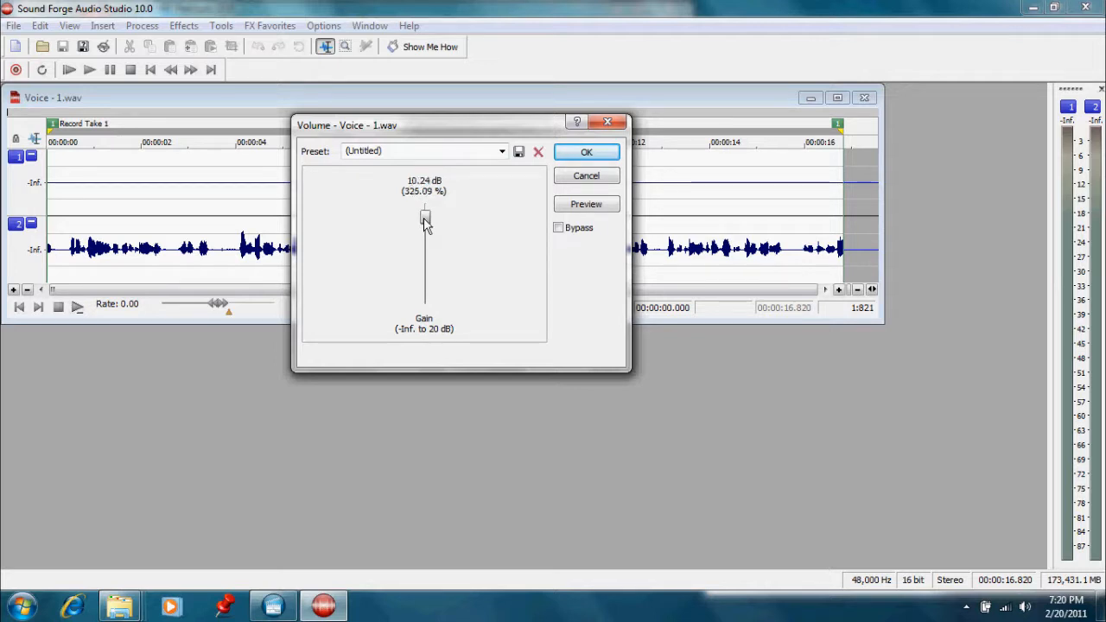
click(585, 153)
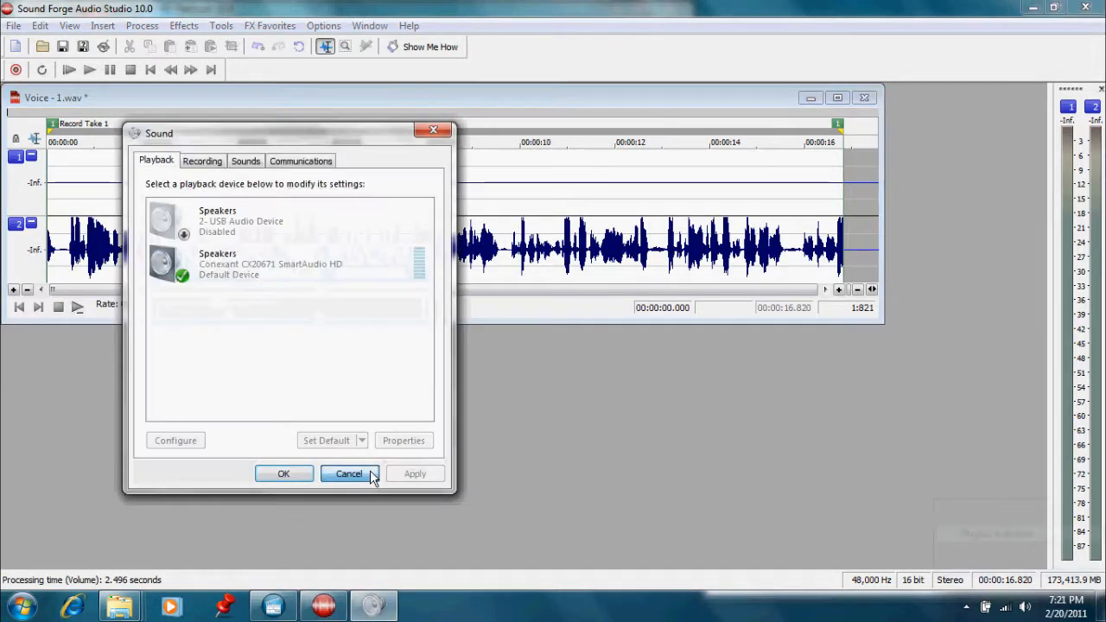
click(363, 475)
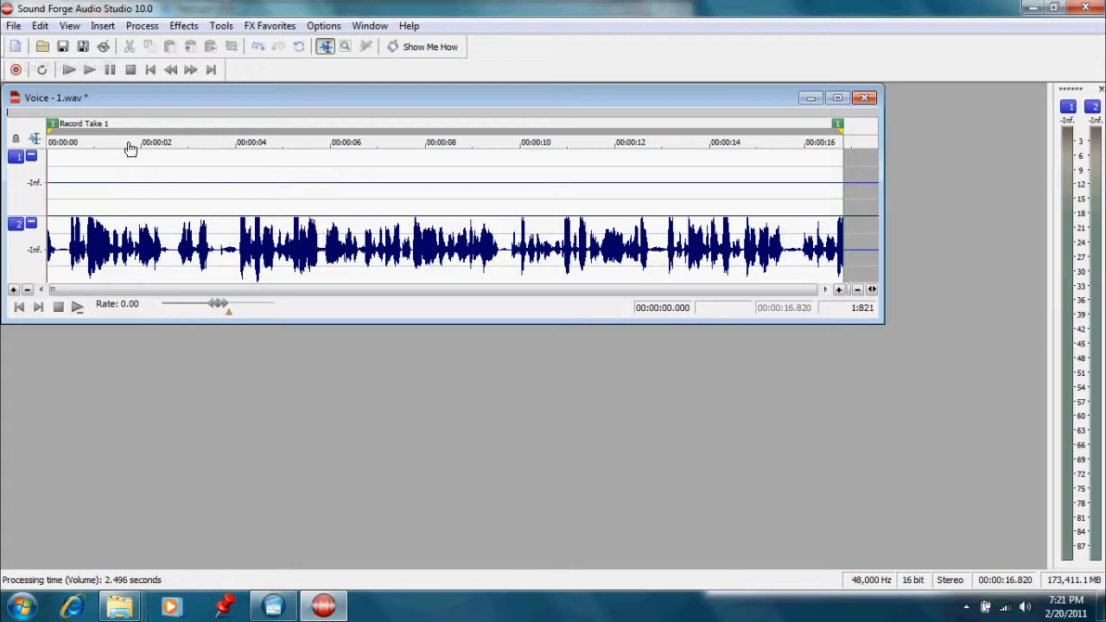
- Save the boosted recording as "Voice edited" in the Vegas Movie Studio Audio recordings folder under Videos and close the file
click(13, 25)
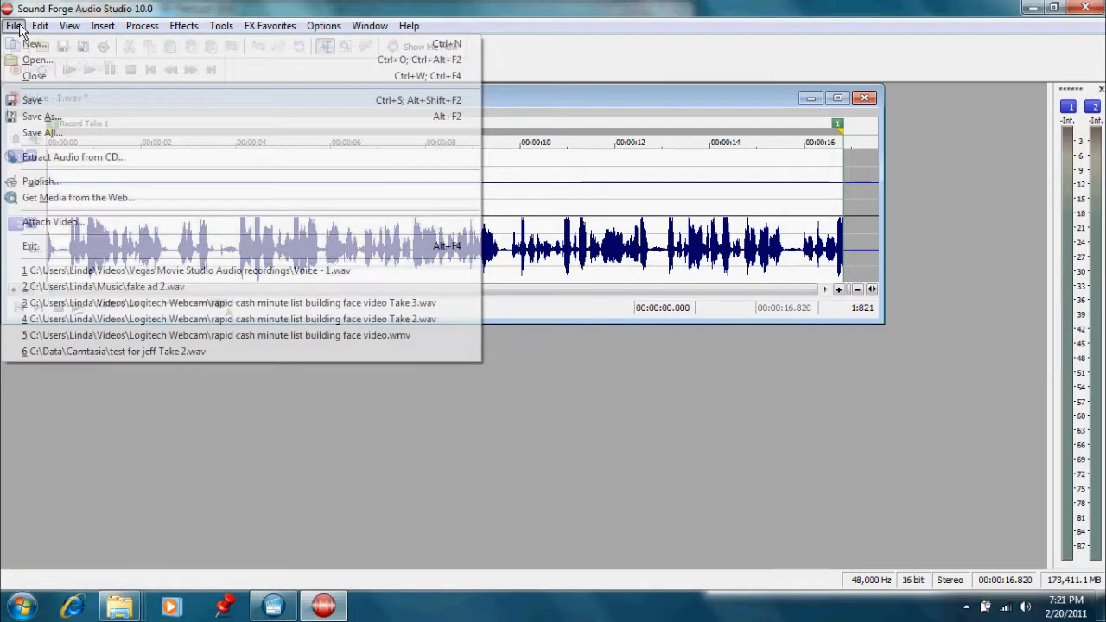
click(40, 116)
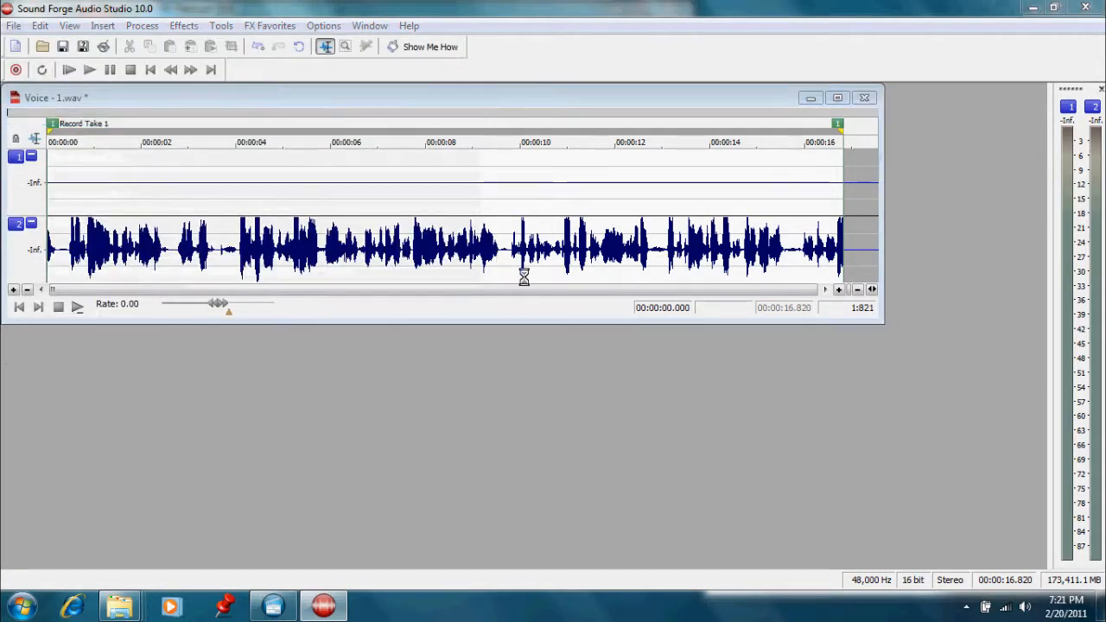
click(368, 204)
double_click(607, 142)
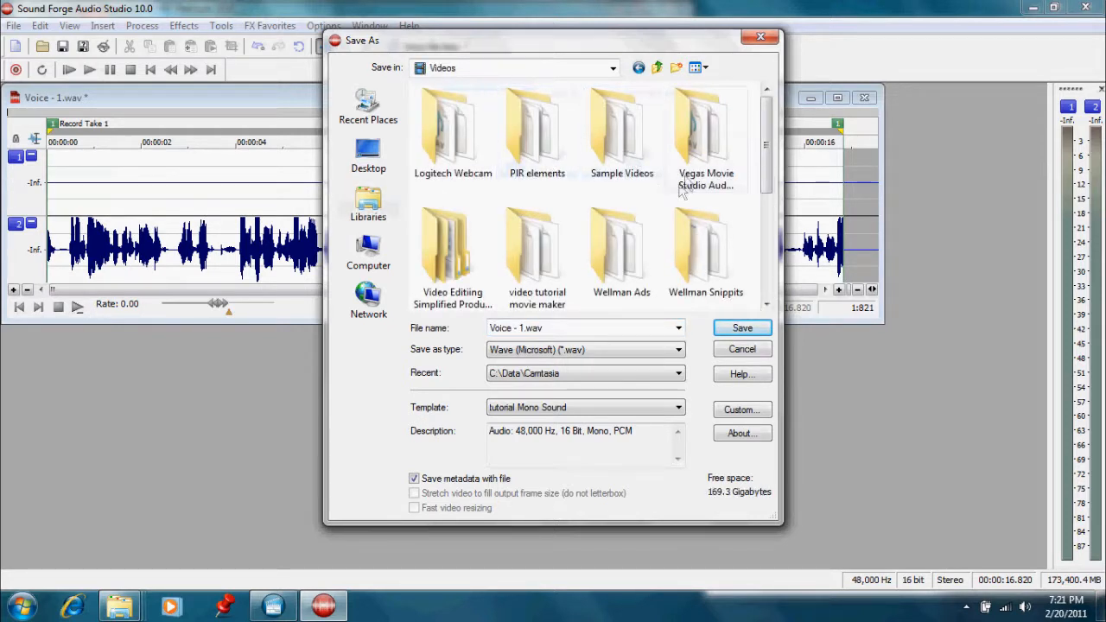
double_click(703, 169)
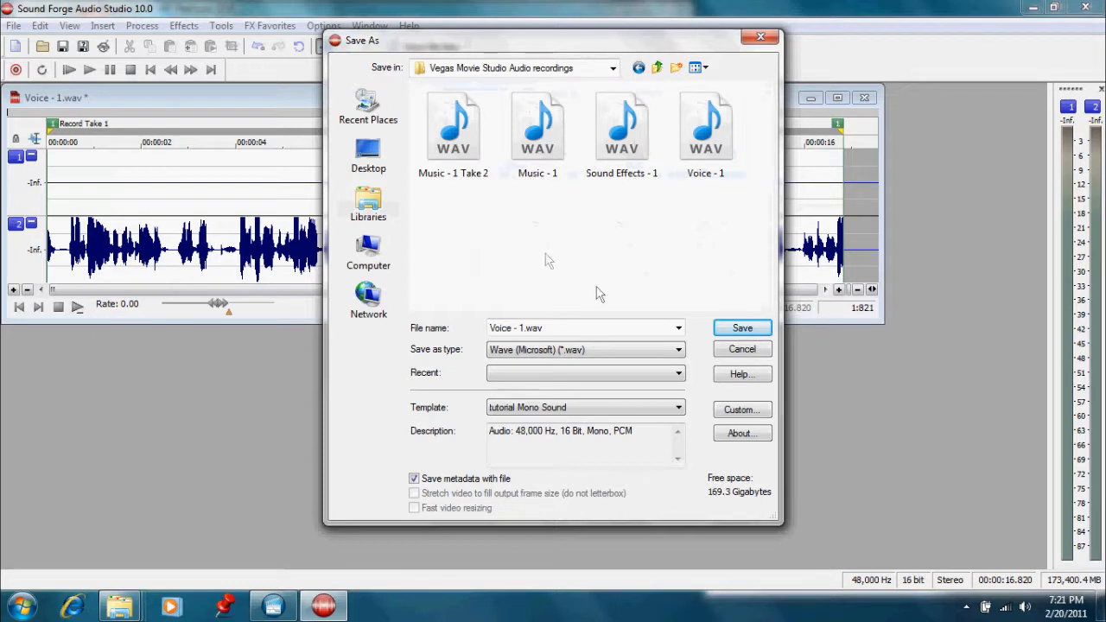
click(553, 327)
click(548, 327)
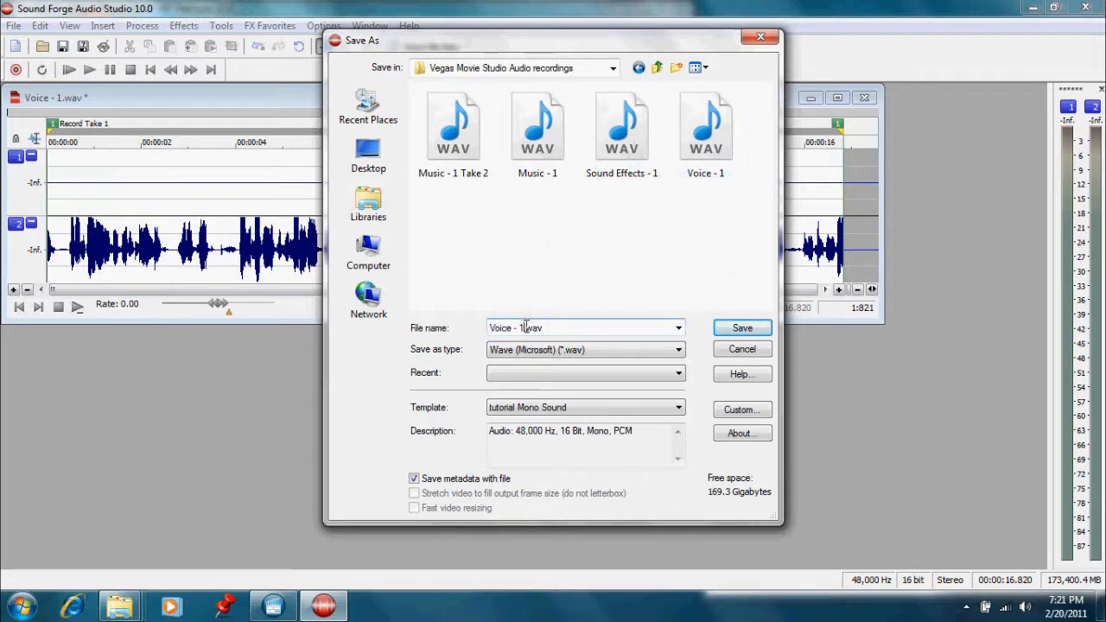
key(BackSpace)
key(BackSpace)
text(edited)
click(741, 328)
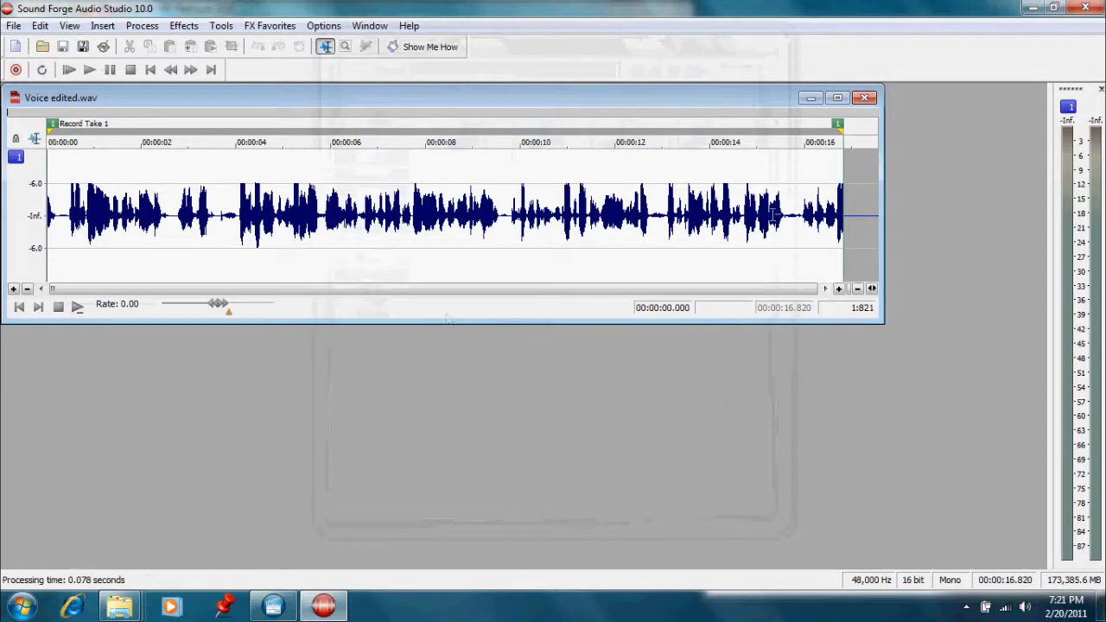
click(864, 98)
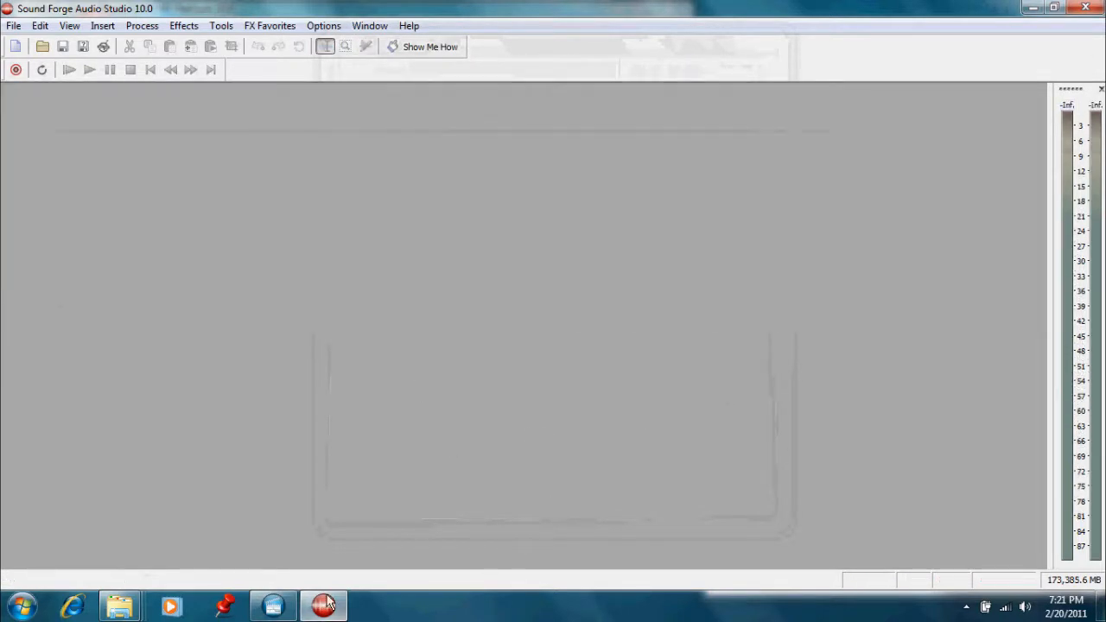
- Switch back to Vegas Movie Studio and play two short stretches of the voice take on the timeline
click(285, 609)
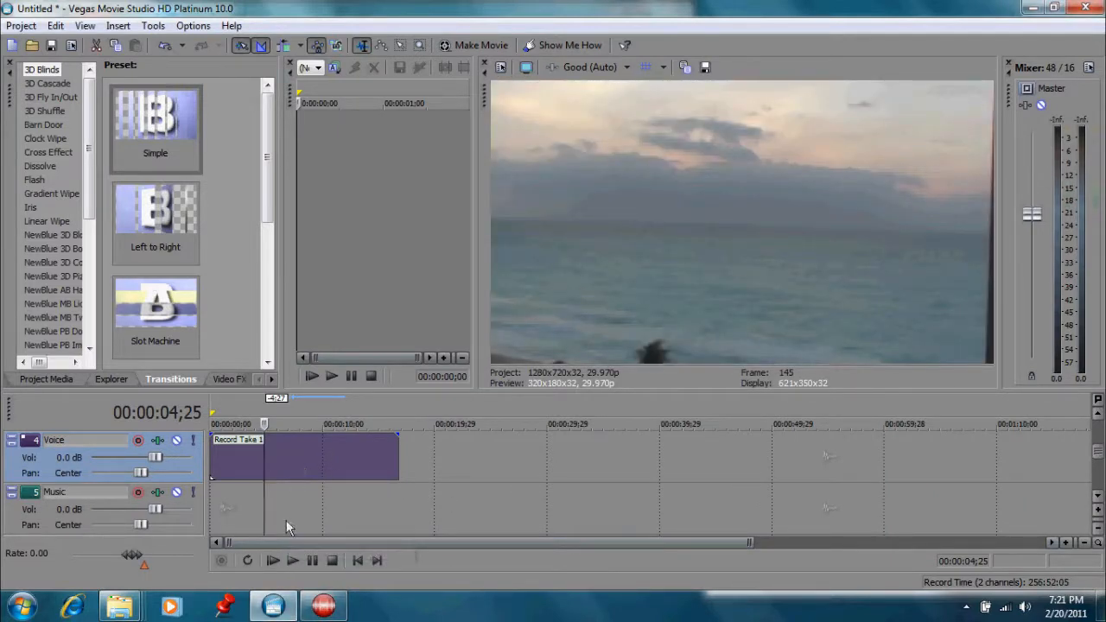
click(292, 560)
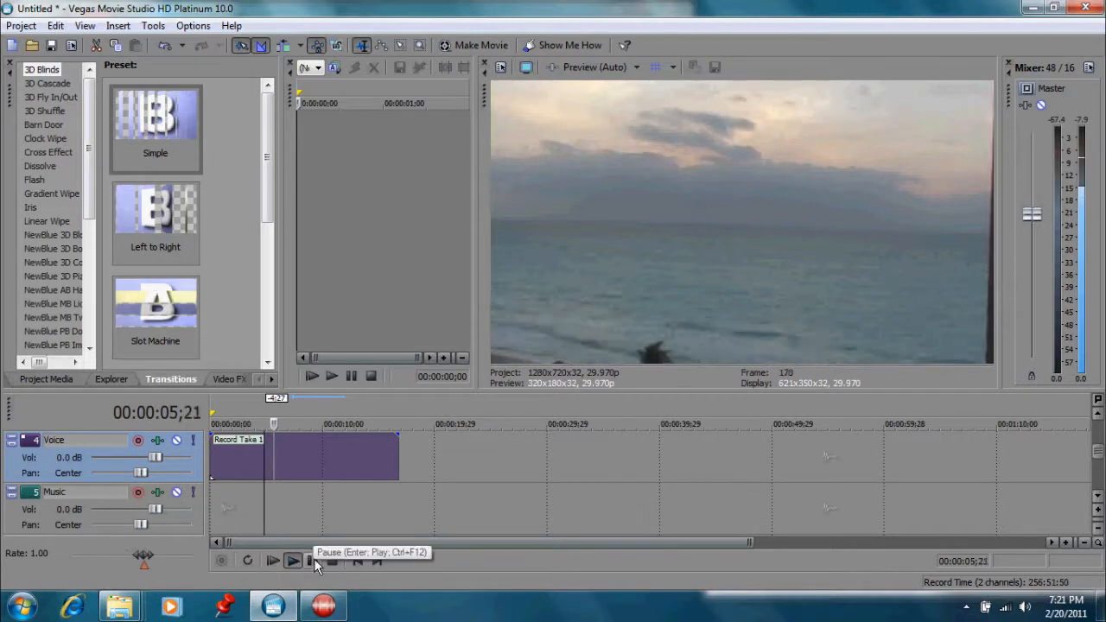
click(312, 560)
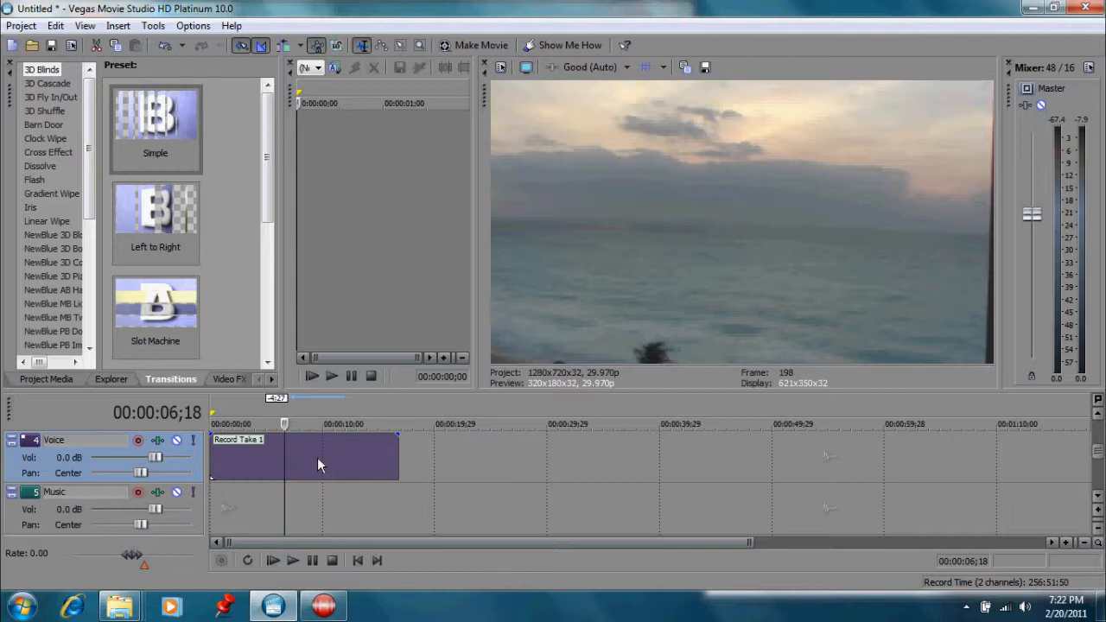
click(1097, 414)
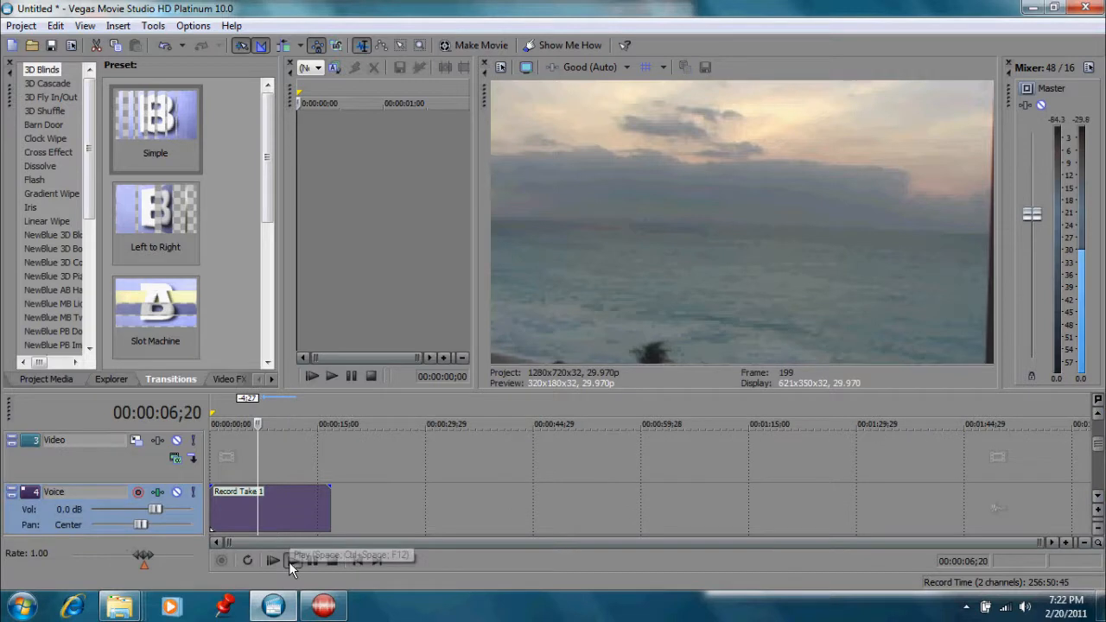
click(290, 561)
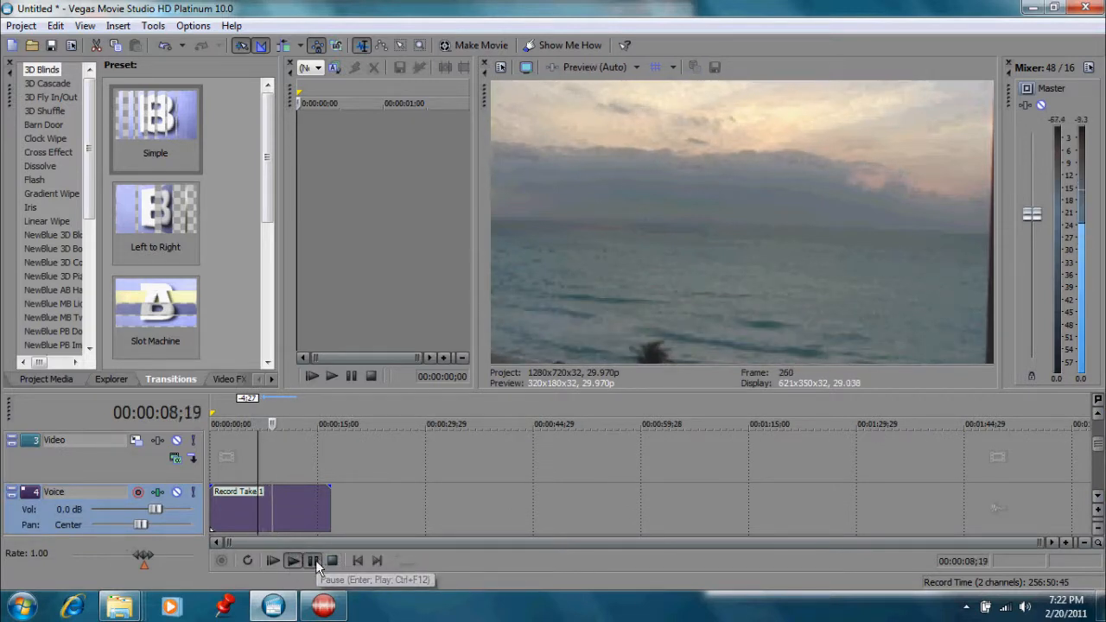
click(313, 560)
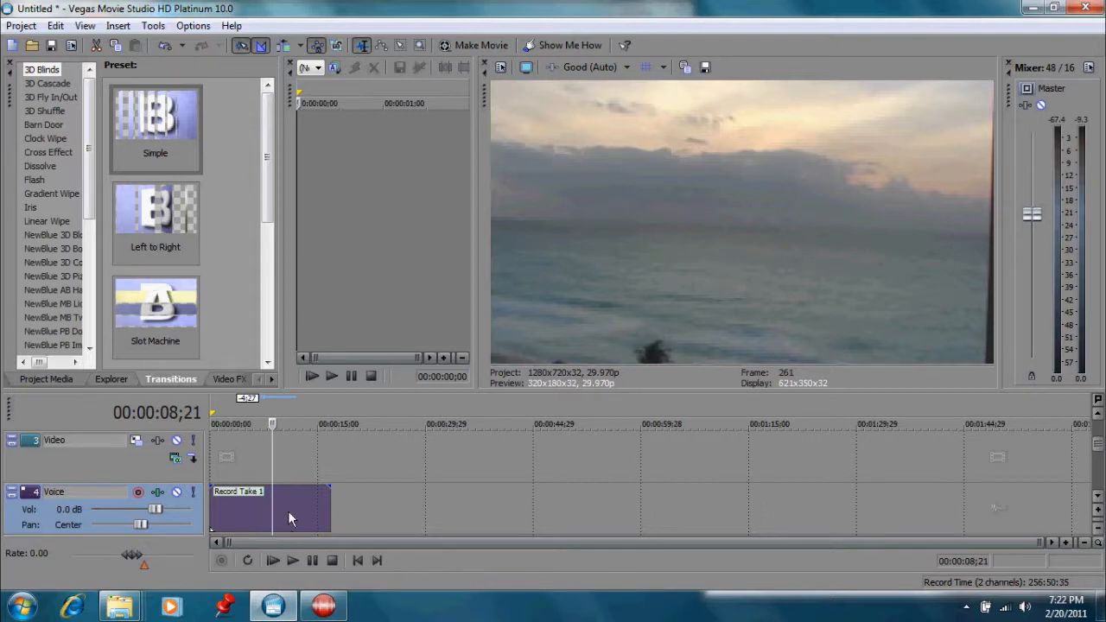
- Apply the Chorus effect non-real-time to the Voice track clip and save the result as "Voice - 1 Take 2"
right_click(287, 510)
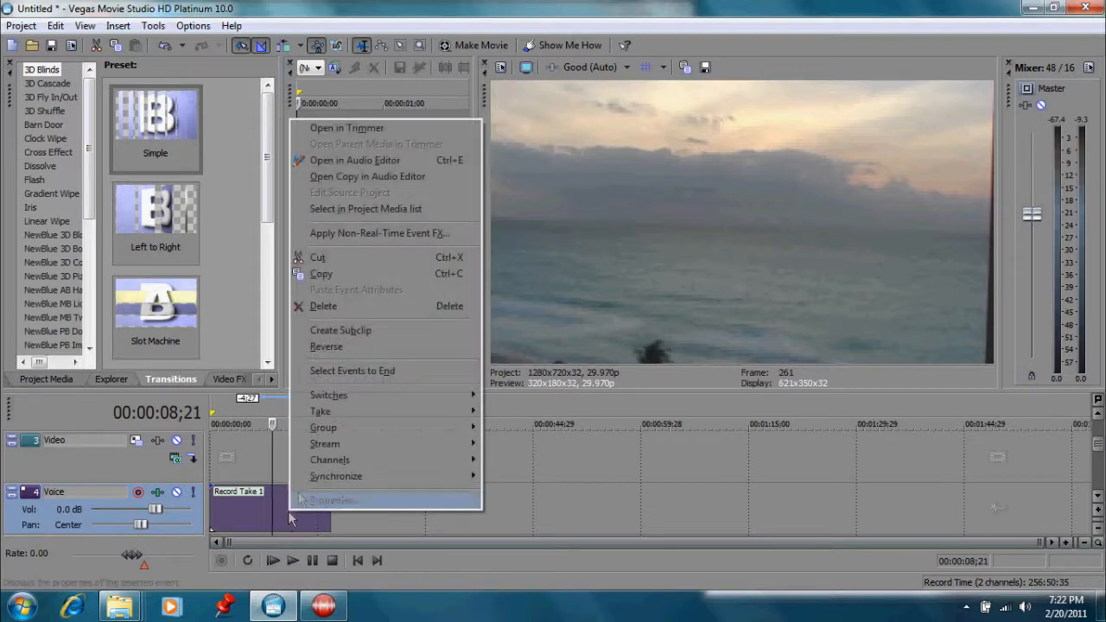
click(367, 235)
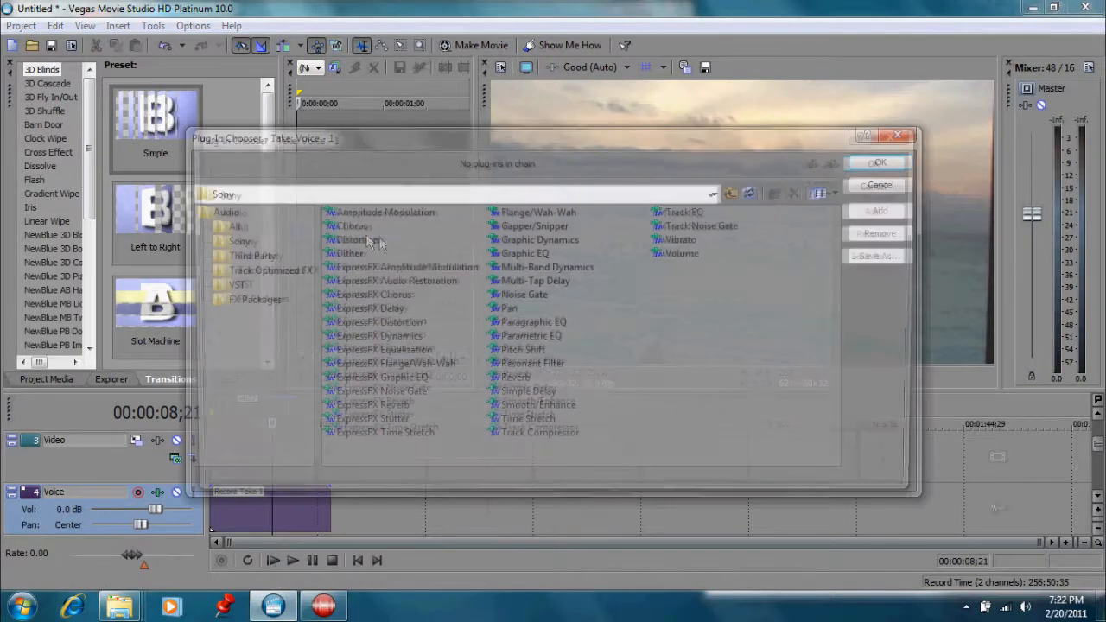
click(365, 228)
click(859, 168)
click(480, 116)
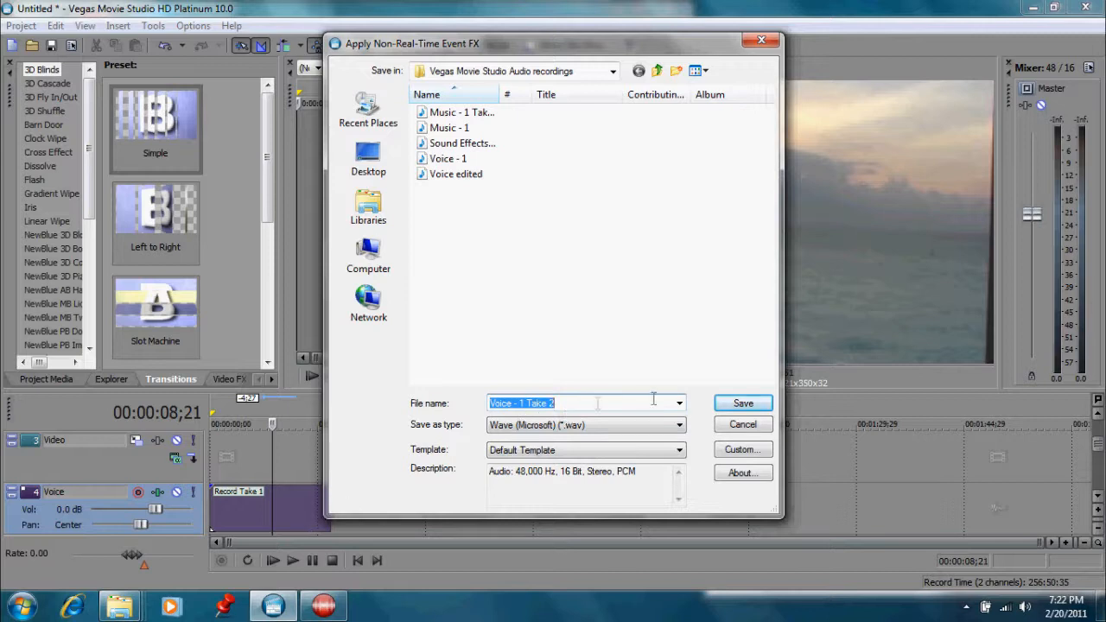
click(733, 410)
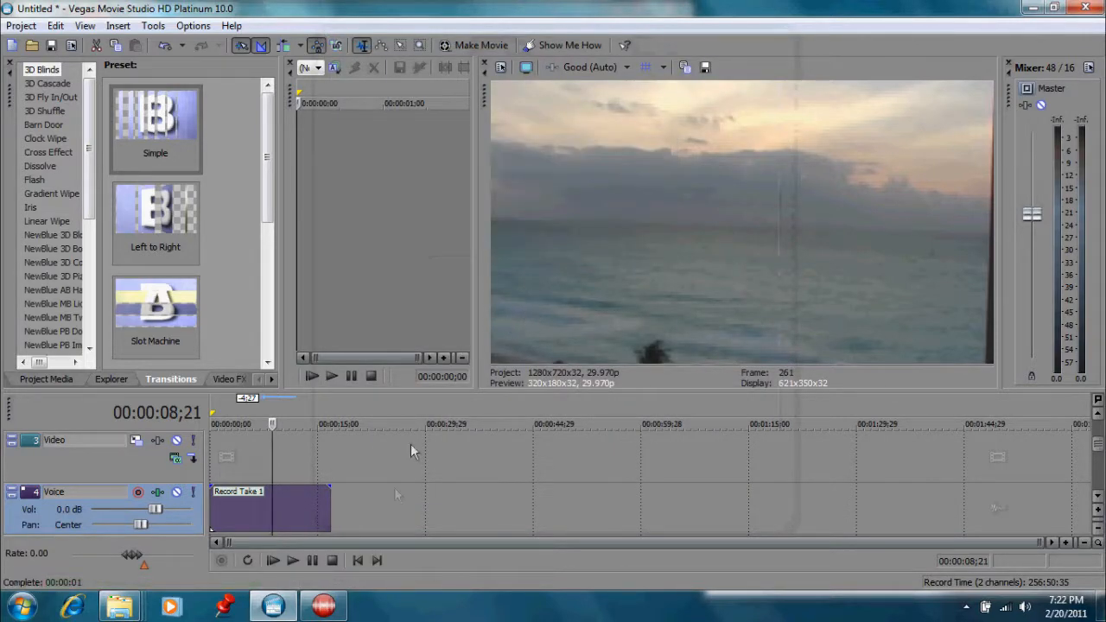
- From the Vegas Movie Studio Audio recordings folder, add "Voice - 1 Take 2" to the Voice track, a few seconds after the existing clip
click(121, 607)
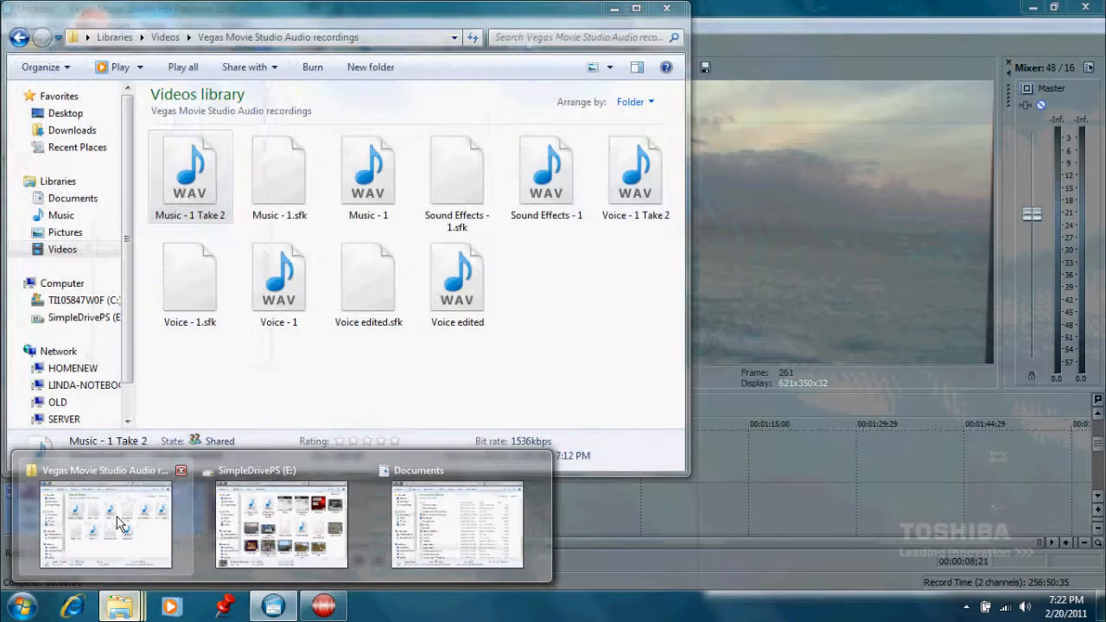
click(117, 516)
click(467, 302)
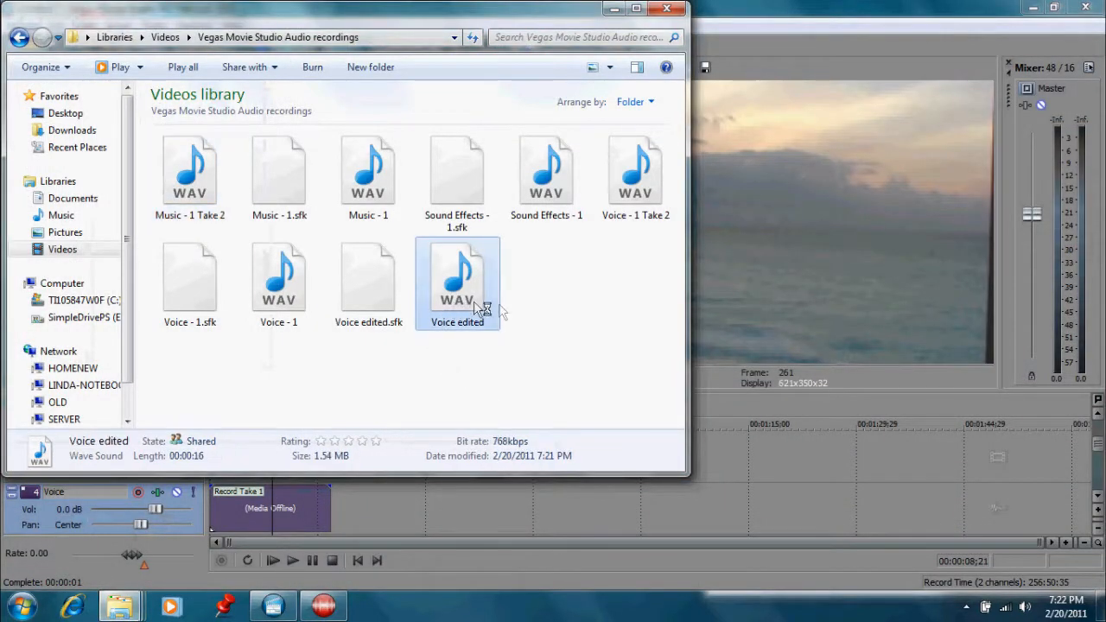
click(622, 182)
drag(394, 16, 789, 41)
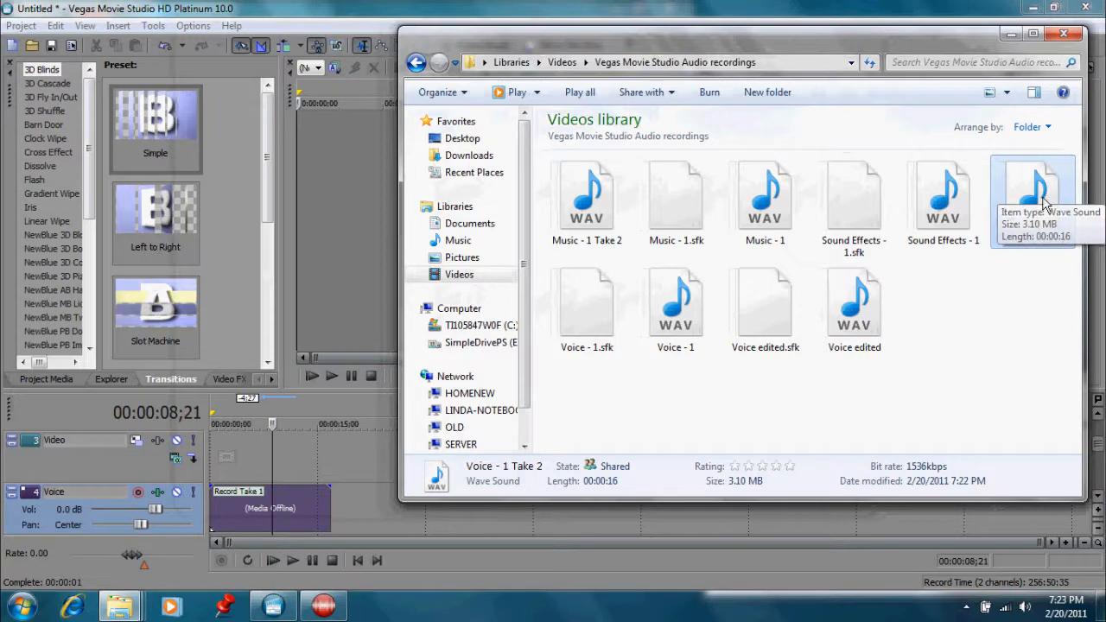
drag(1043, 201, 393, 525)
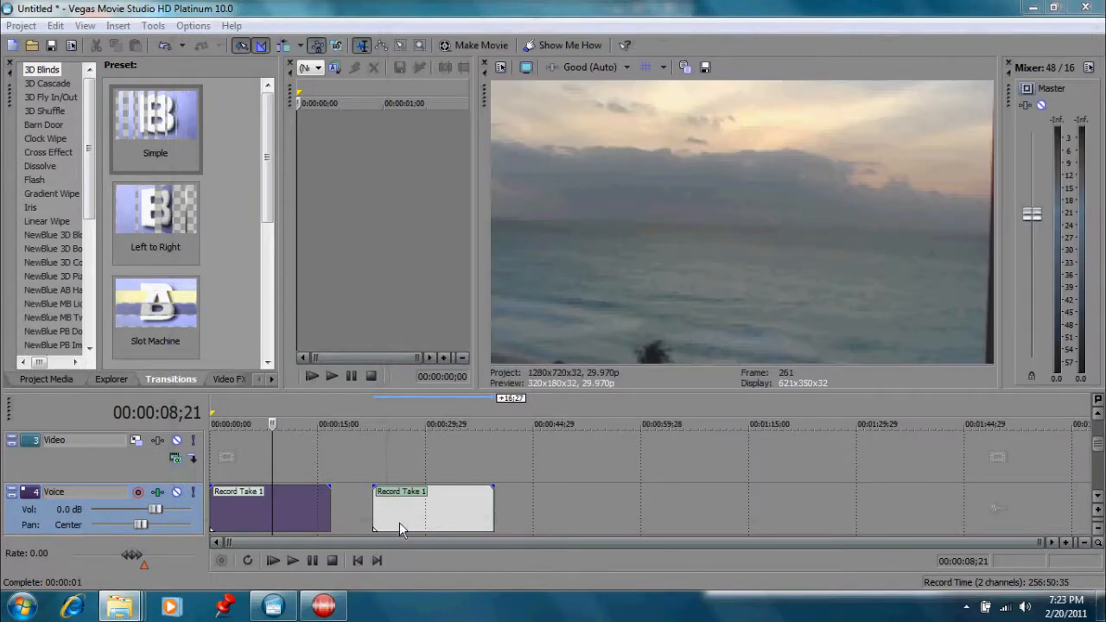
- Play a few seconds of the newly added second clip on the Voice track
click(387, 525)
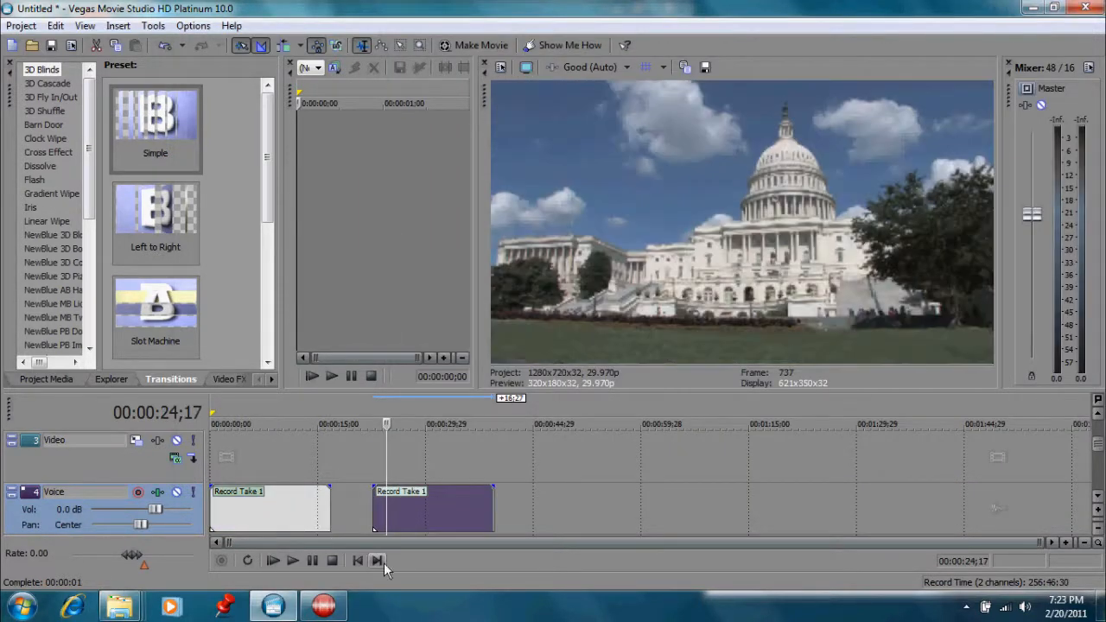
click(291, 560)
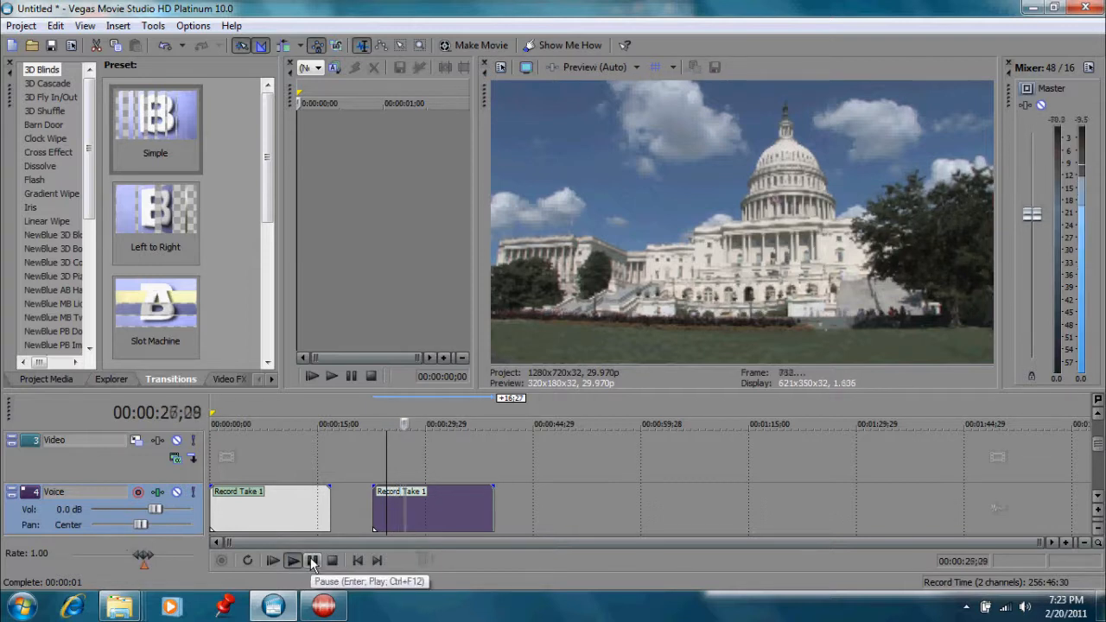
click(311, 560)
- Move the second voice clip to the start of the Music track, directly beneath the original take
click(1096, 498)
click(1095, 498)
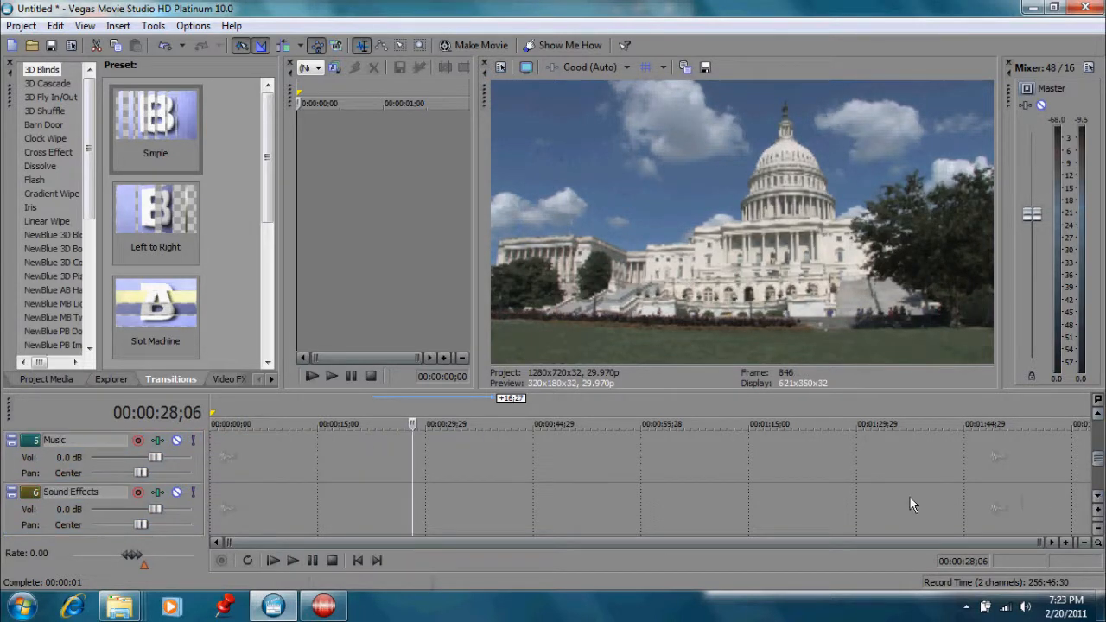
click(1097, 413)
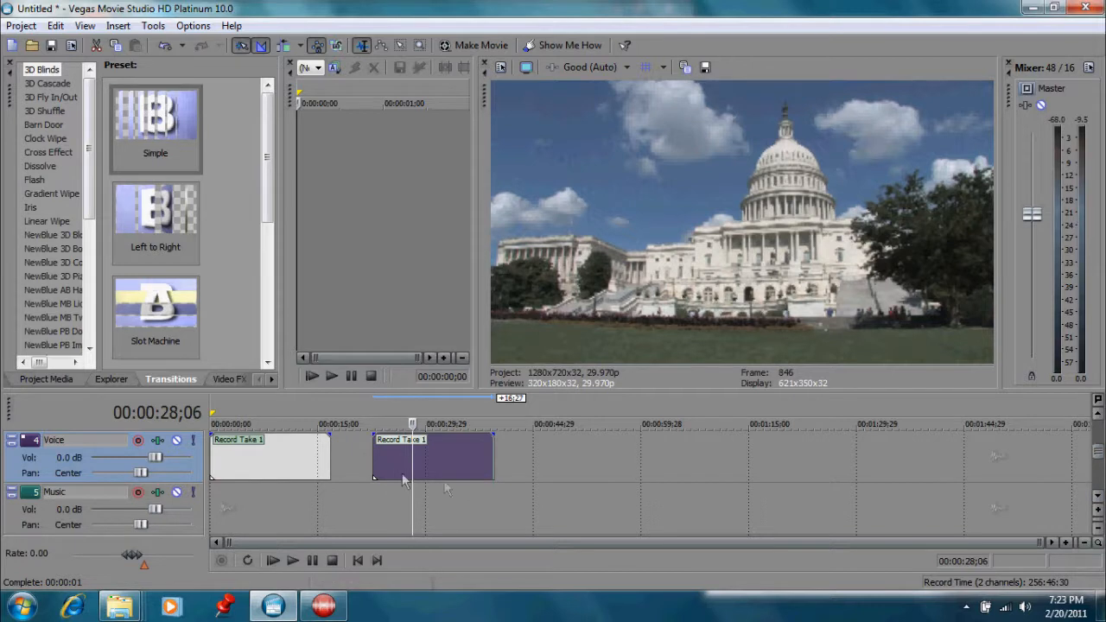
drag(377, 480, 230, 508)
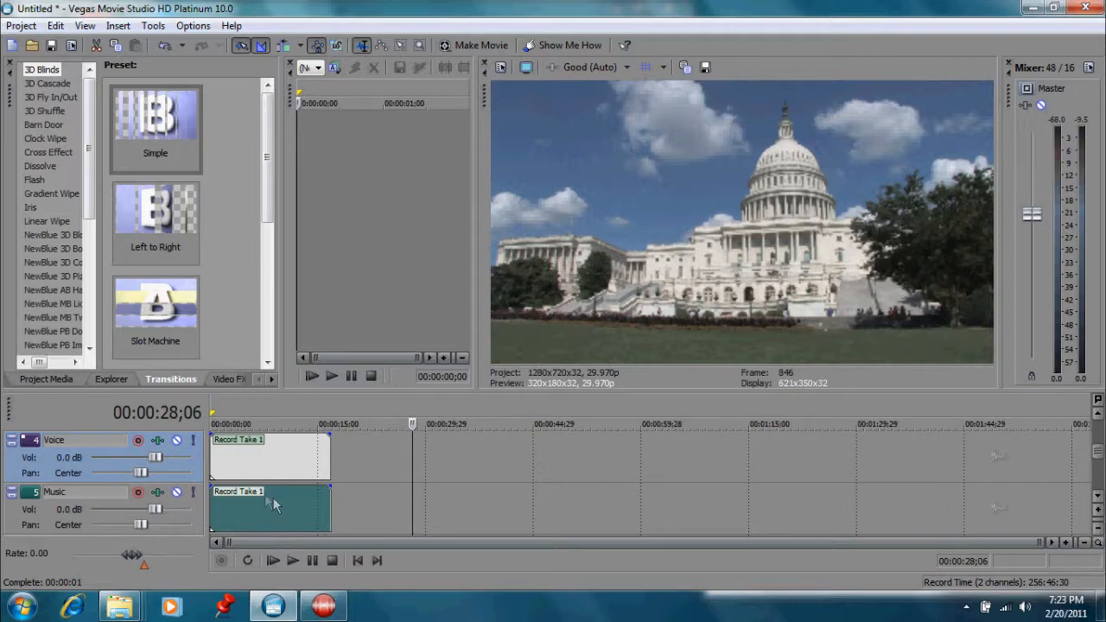
- Play the overlapping Voice and Music track clips together from about 5 seconds into the timeline
click(248, 467)
click(249, 471)
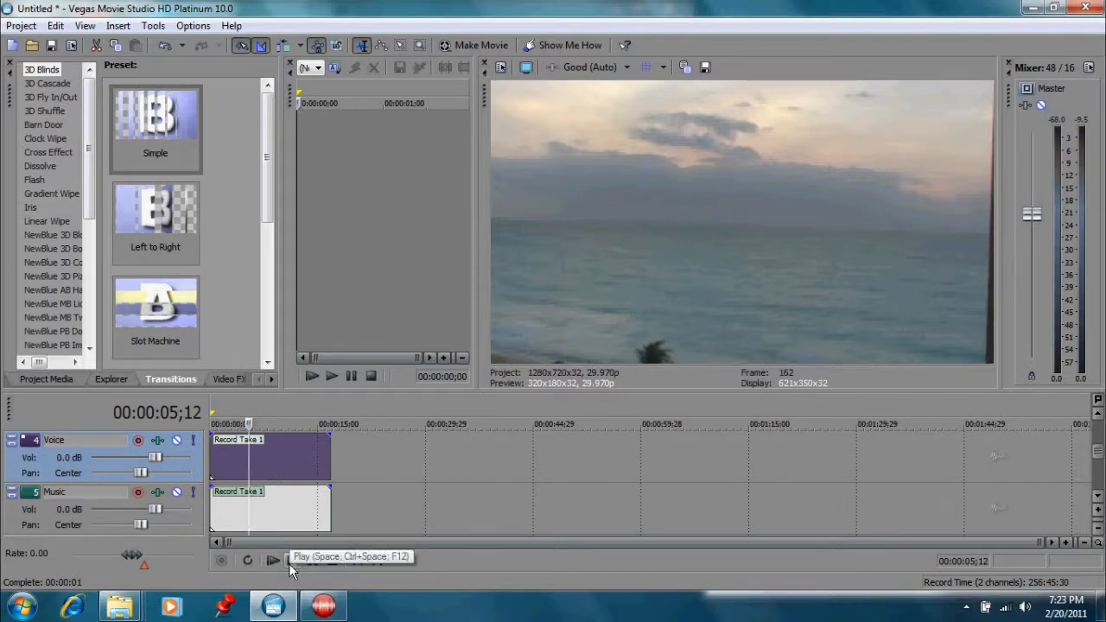
click(316, 563)
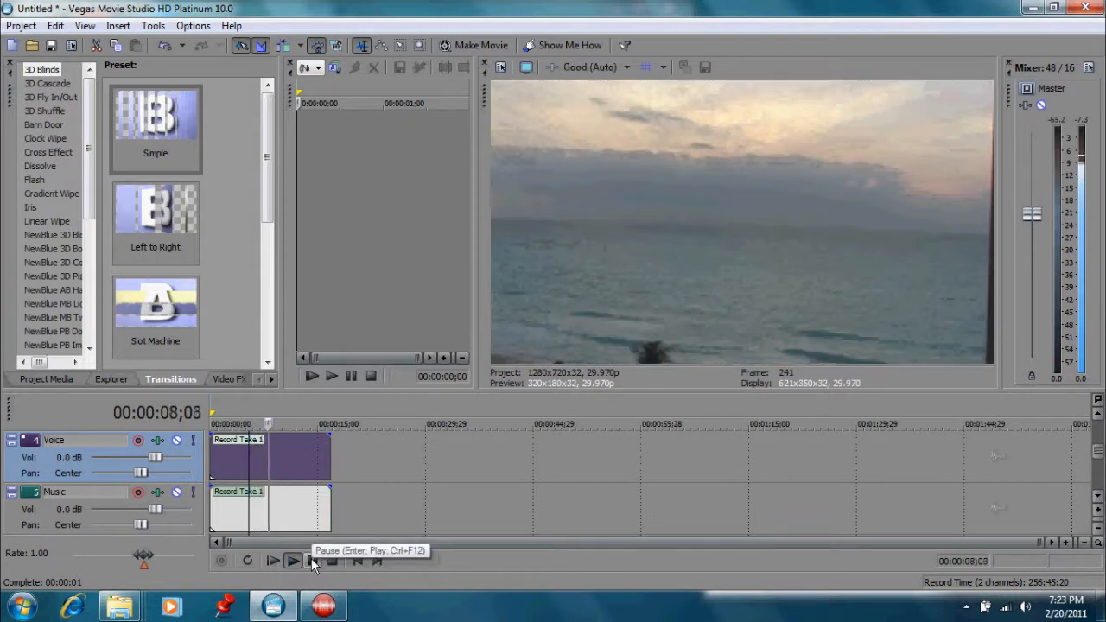
click(311, 558)
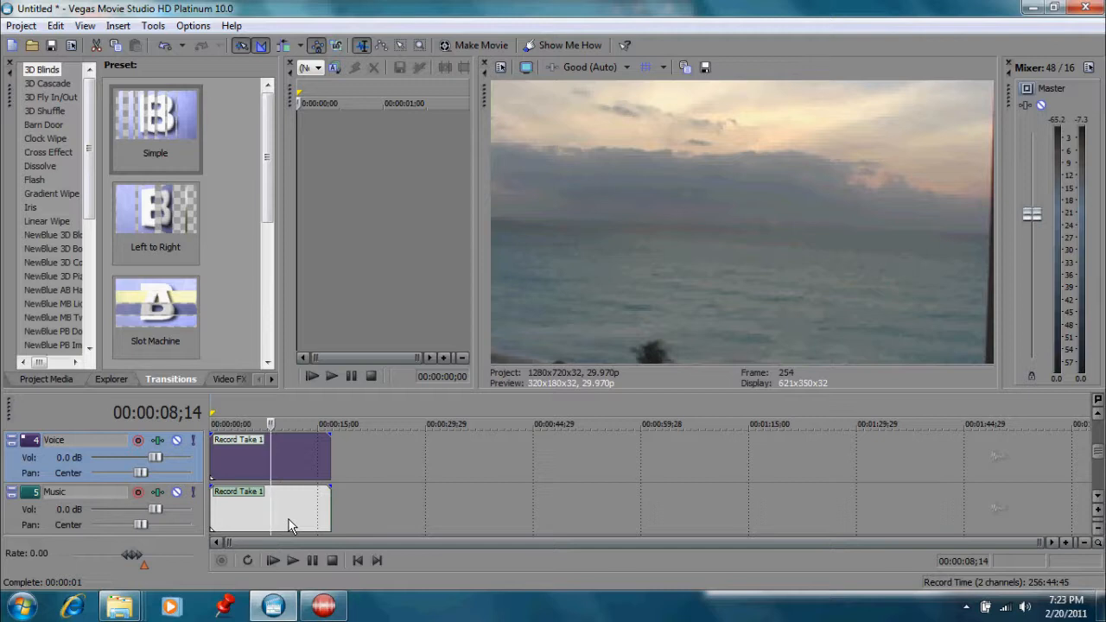
- Group the overlapping clips on the Voice and Music tracks into a new group
click(278, 510)
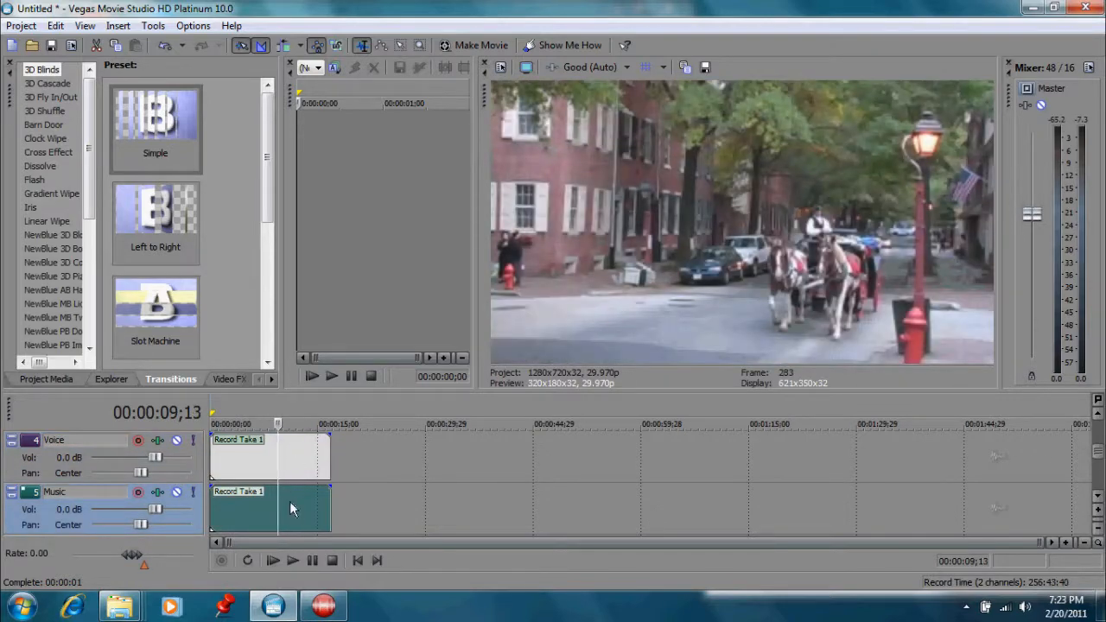
ctrl+click(293, 454)
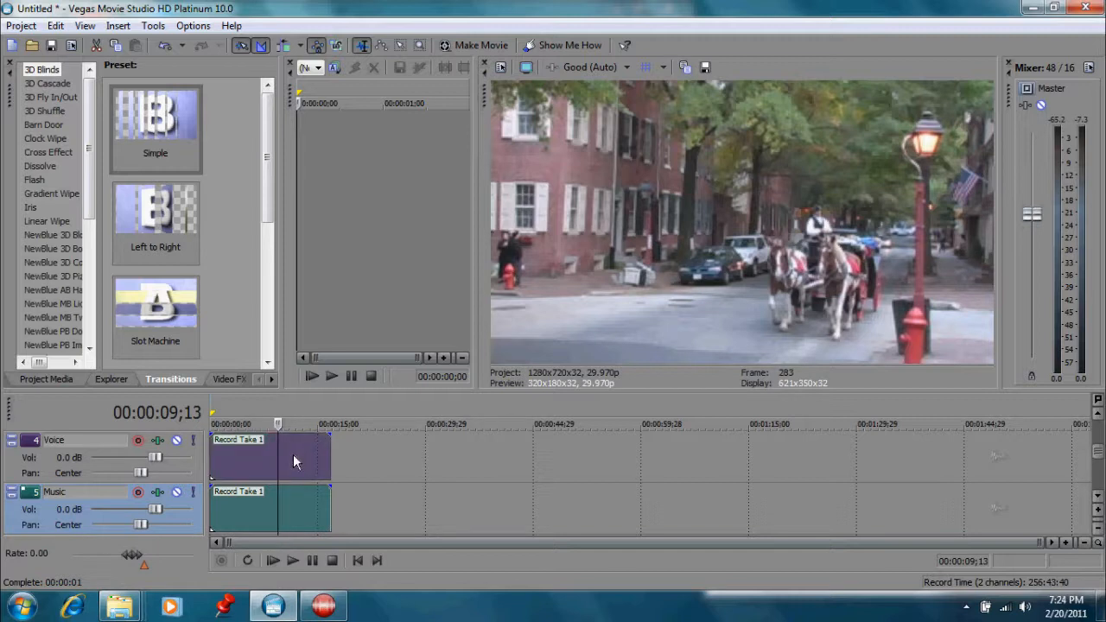
right_click(293, 453)
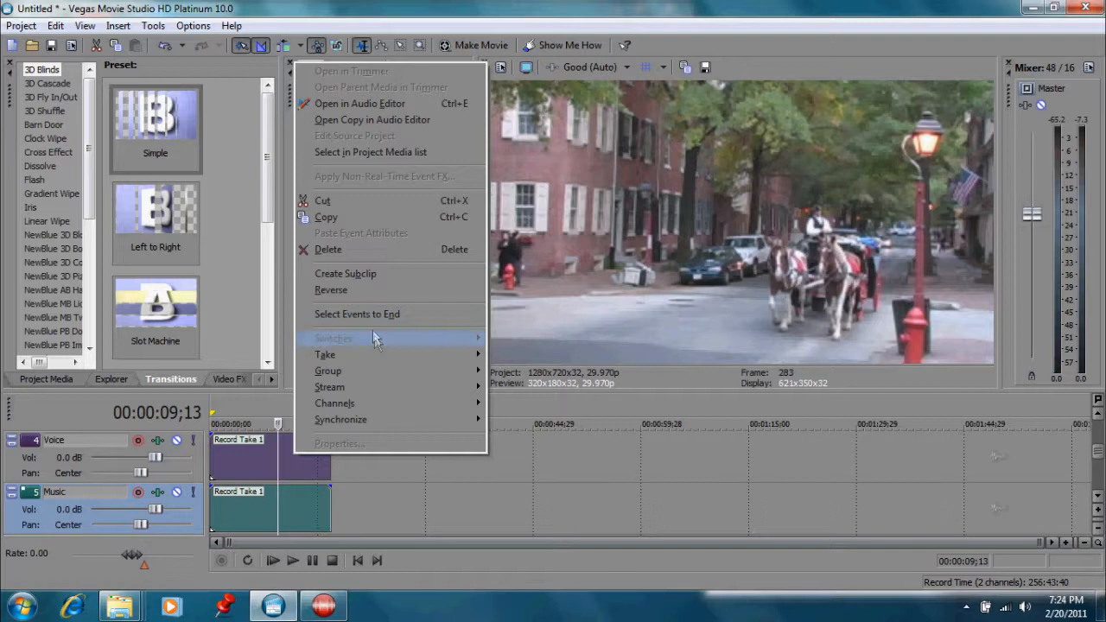
mouse_move(376, 369)
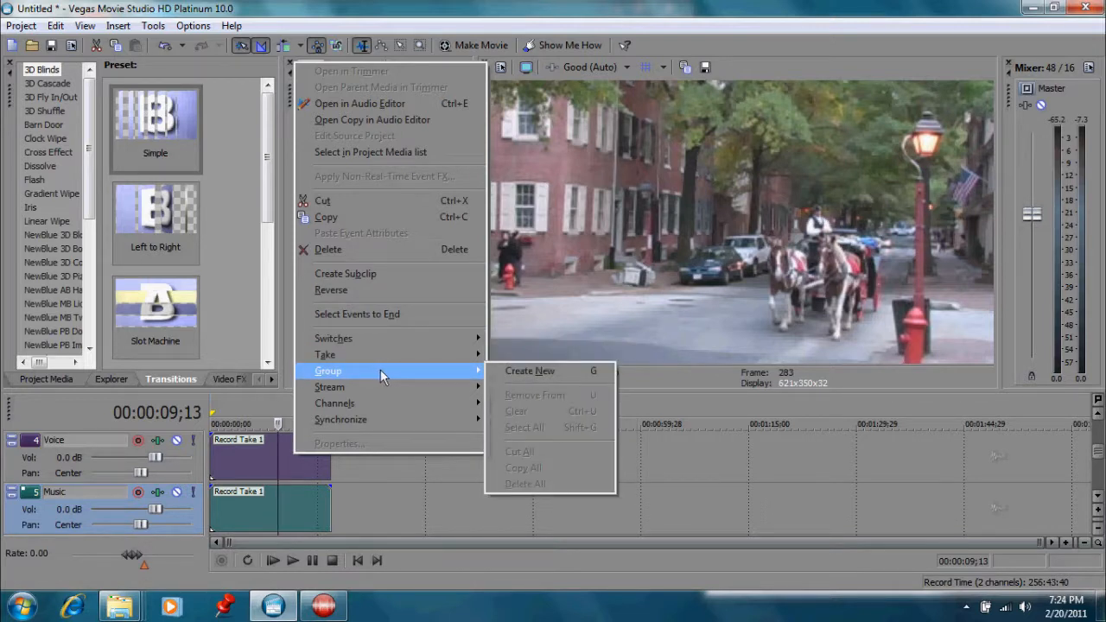
click(518, 371)
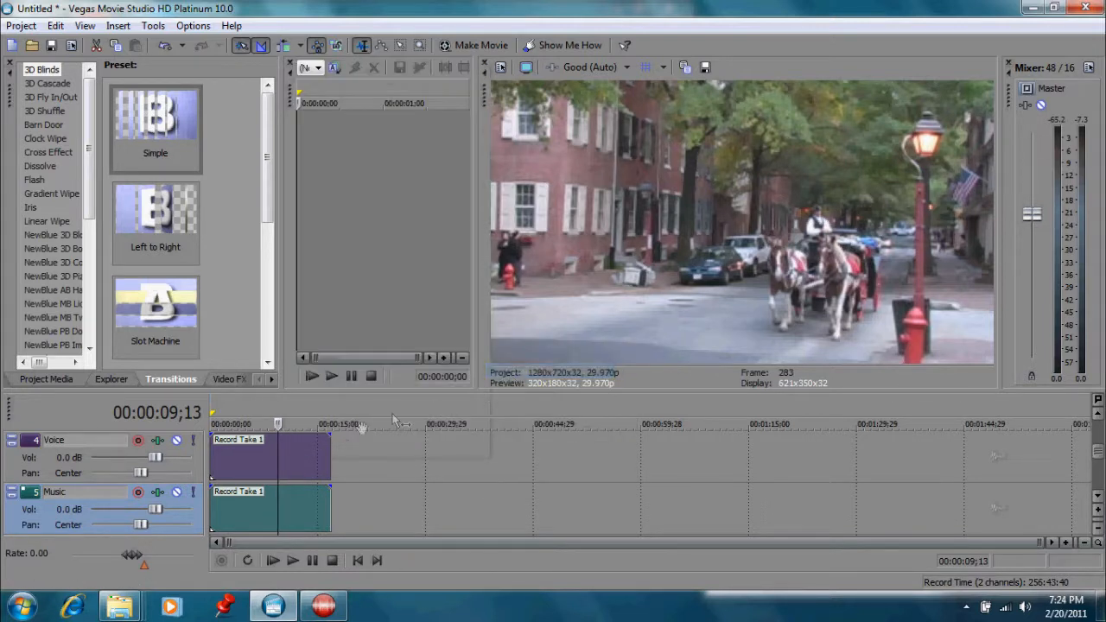
- Move the grouped Voice and Music clips together about 3 seconds later on the timeline
click(304, 463)
drag(264, 454, 290, 492)
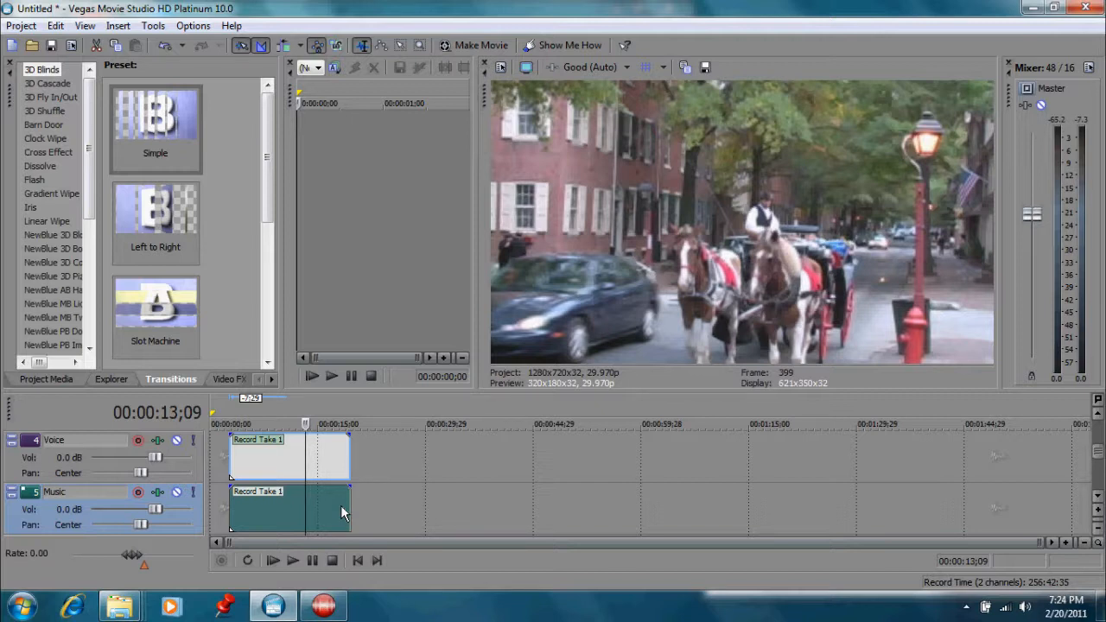
right_click(319, 493)
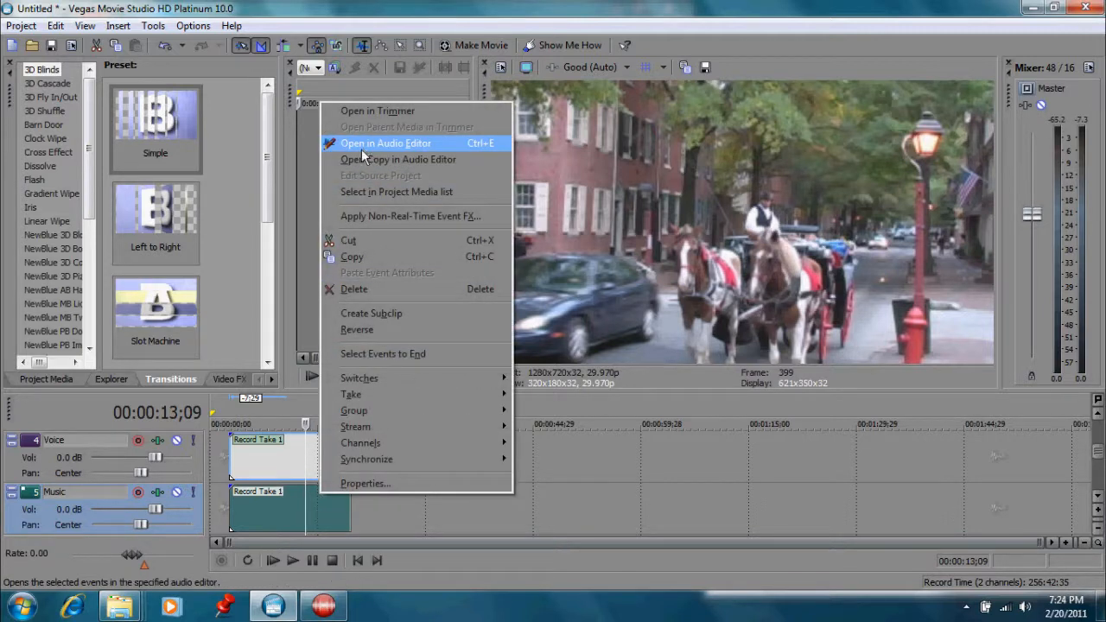
click(263, 461)
click(262, 460)
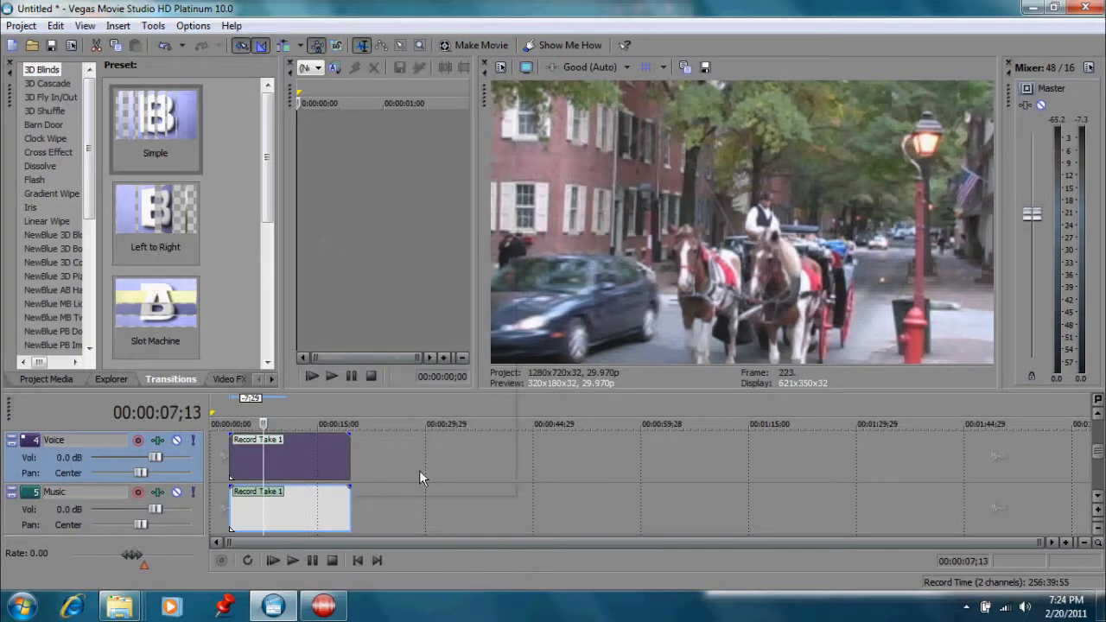